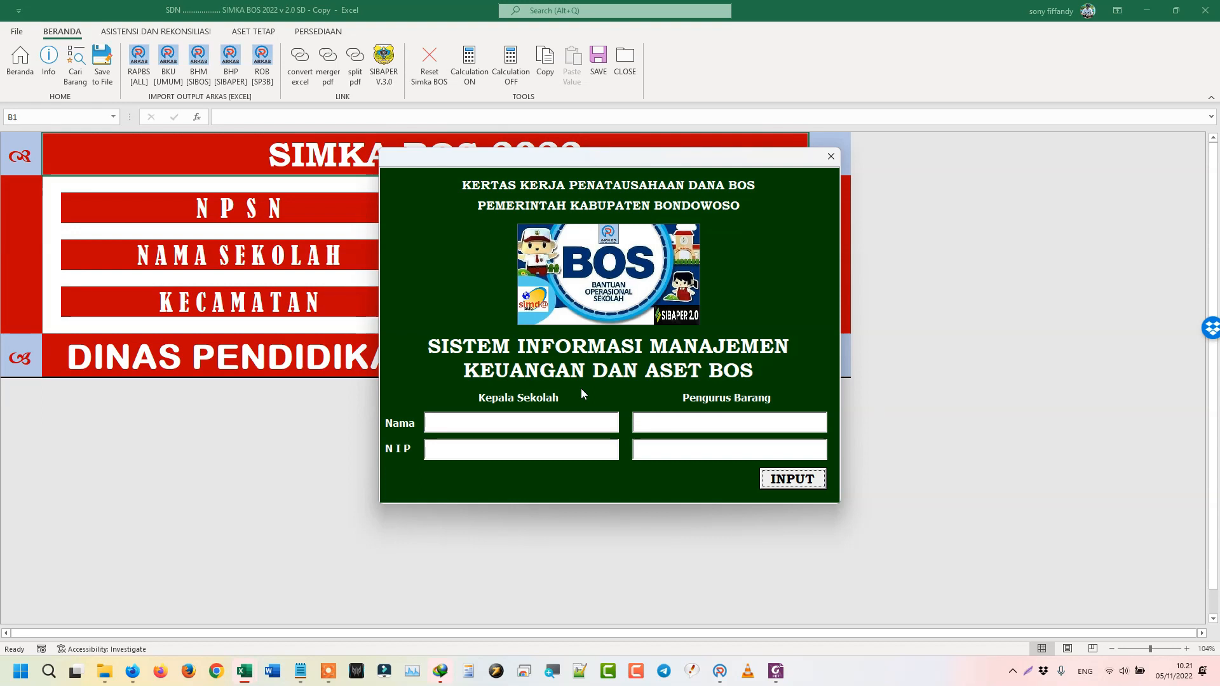
# - Start filling the school head's name and NIP, and clear the goods manager's placeholder NIP
pyautogui.click(562, 418)
pyautogui.click(433, 449)
pyautogui.write('nipks')
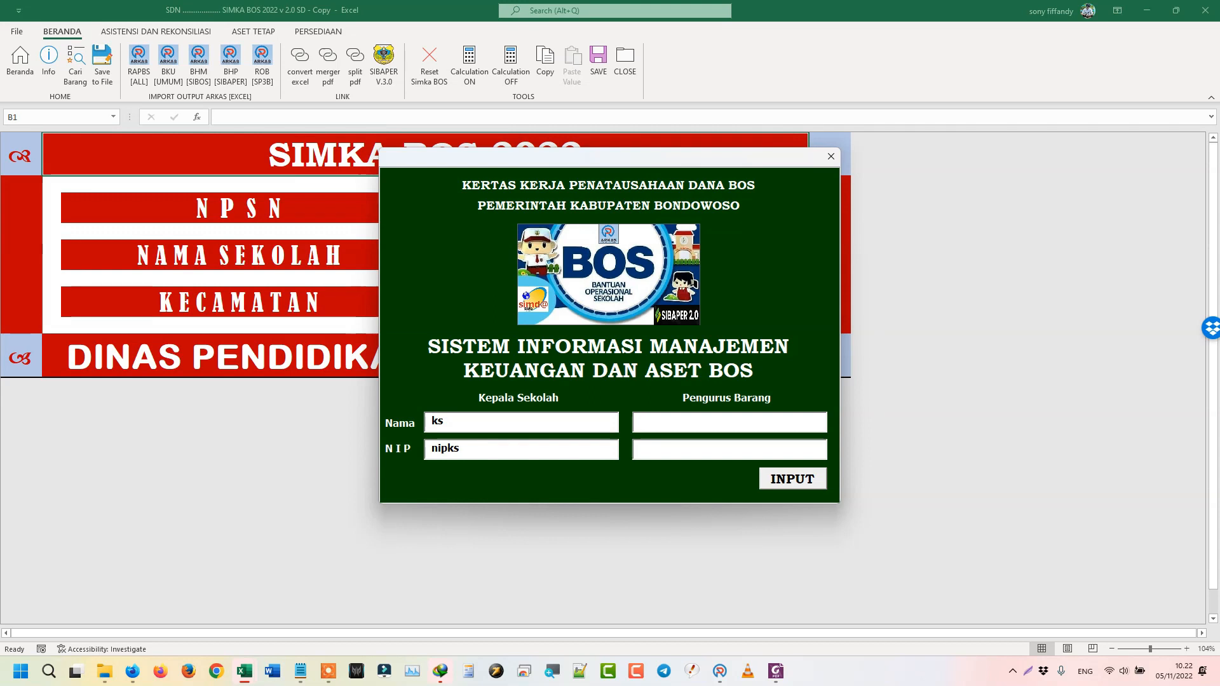
pyautogui.write('ops')
pyautogui.click(649, 447)
pyautogui.press('BackSpace')
pyautogui.press('BackSpace')
pyautogui.press('BackSpace')
# - Enter the school head's and goods manager's names and NIP numbers, then submit with INPUT
pyautogui.doubleClick(499, 420)
pyautogui.press('capslock')
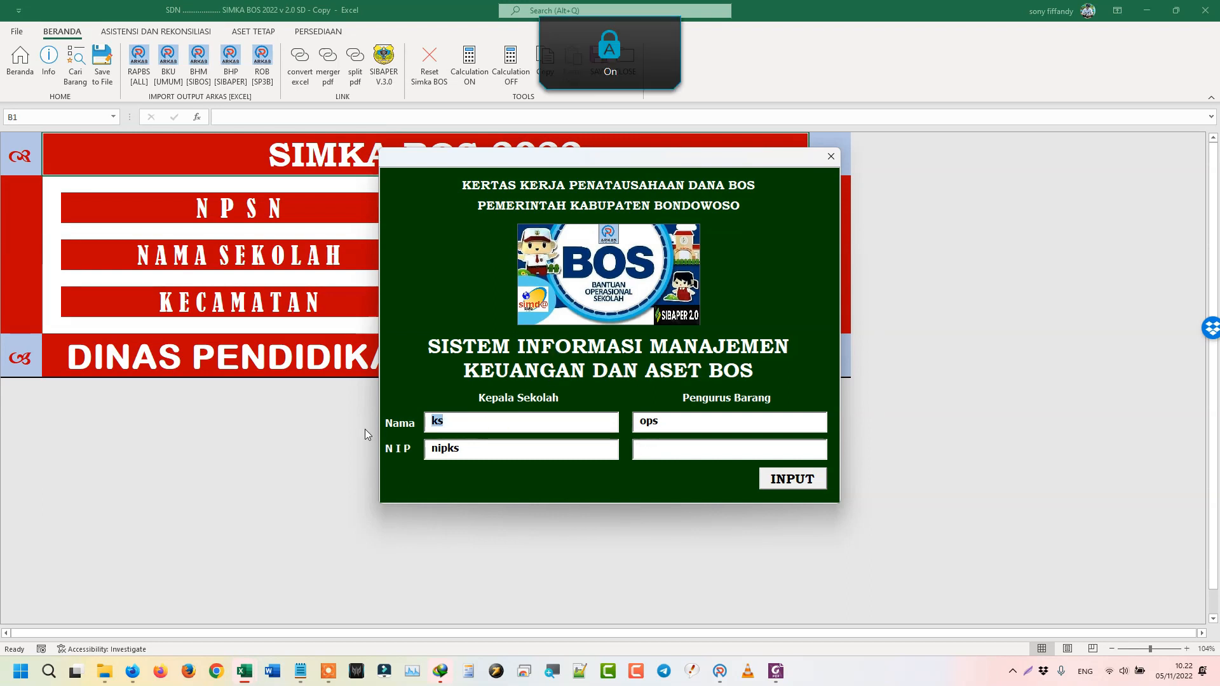
pyautogui.write('HIDA')
pyautogui.press('Tab')
pyautogui.write('HI')
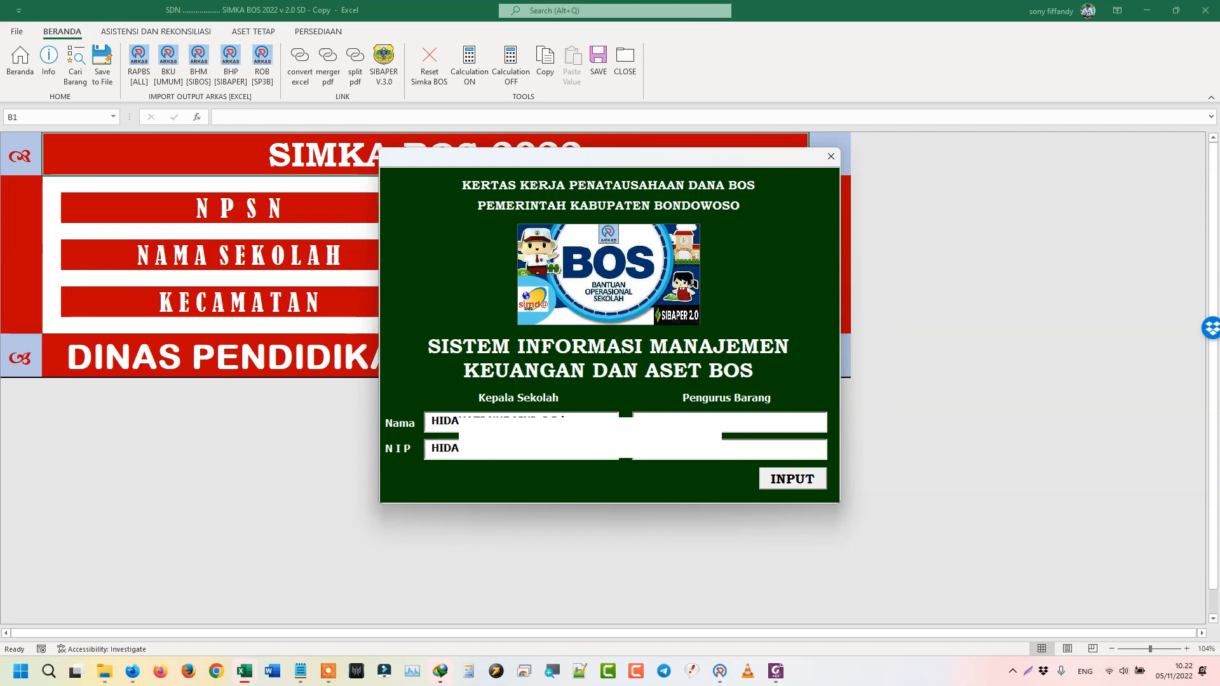
pyautogui.press('Tab')
pyautogui.hotkey('ctrl', 'v')
pyautogui.click(785, 484)
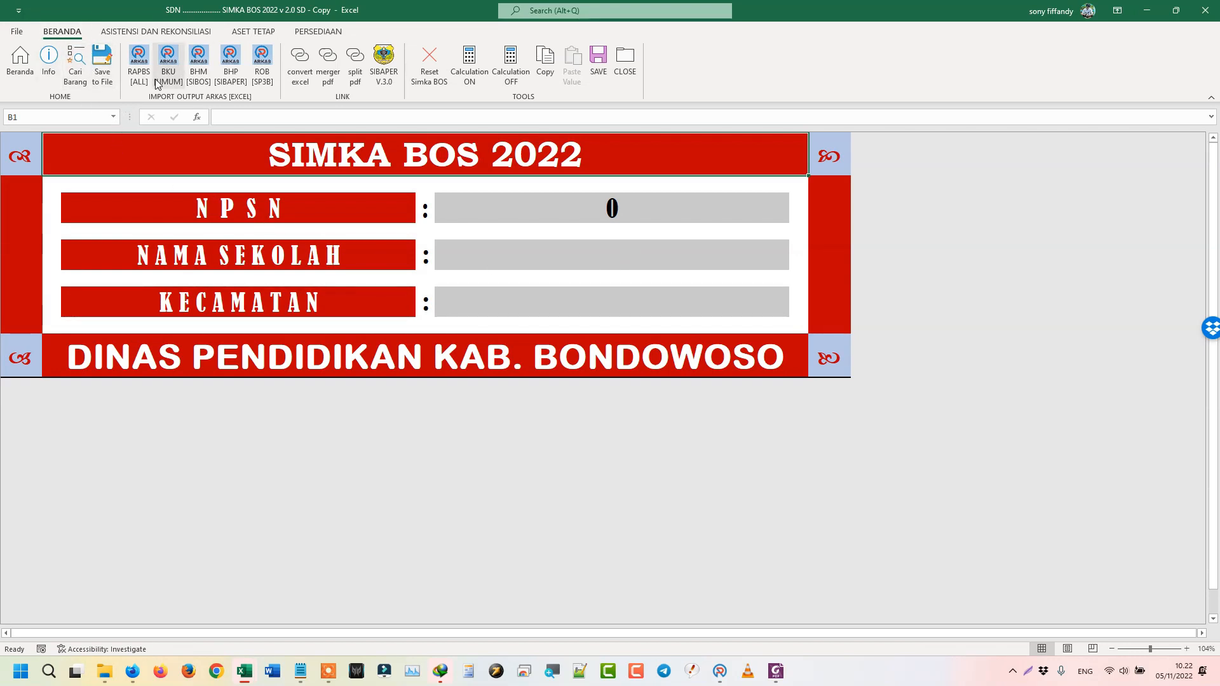
# - Launch the RAPBS [ALL] import and confirm that the school head and goods manager data are complete
pyautogui.click(138, 64)
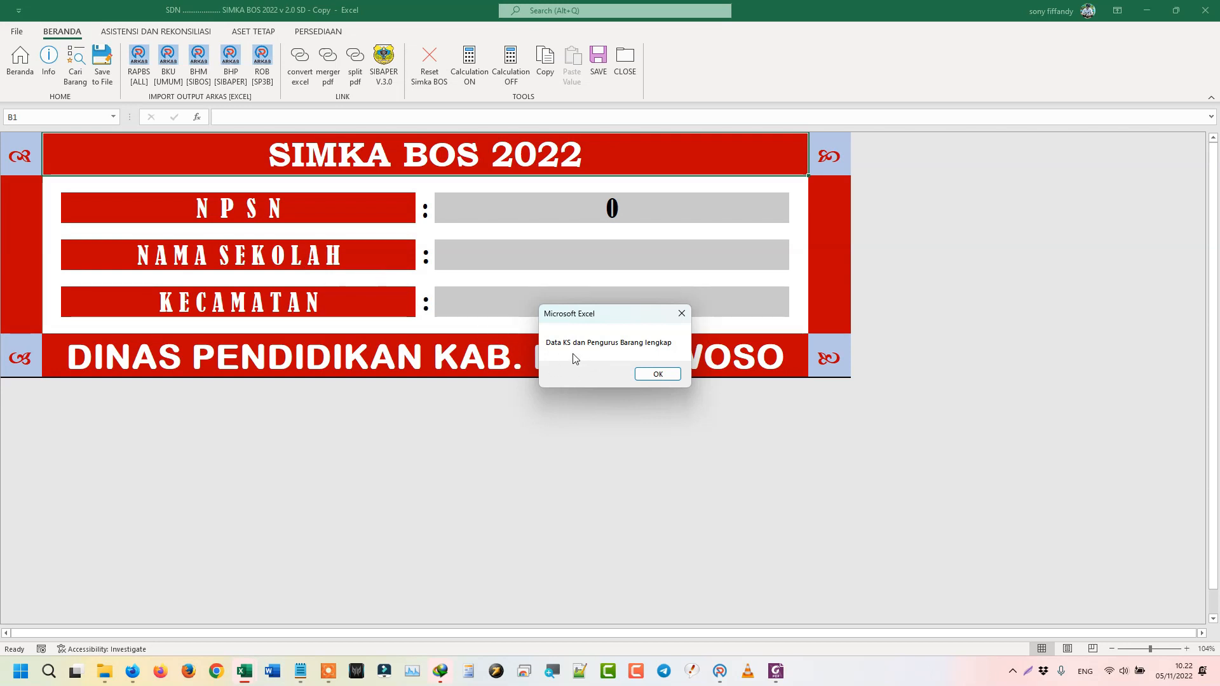
pyautogui.click(656, 375)
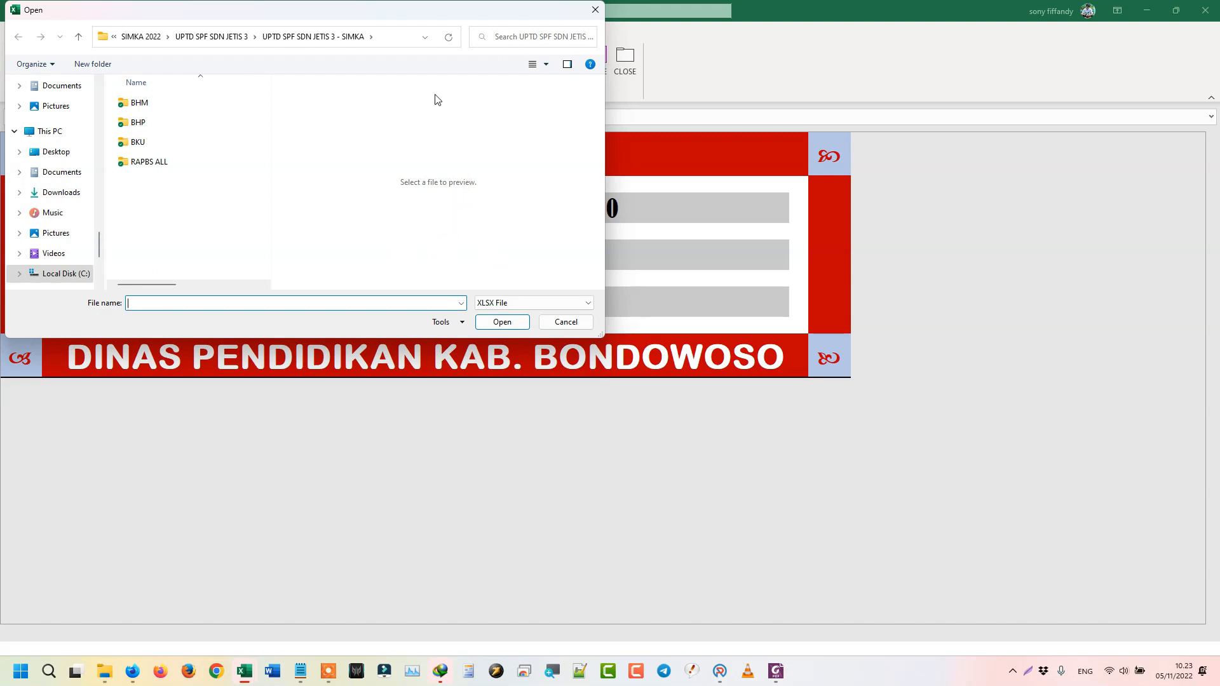
# - Import rapbs-all-2022 from the RAPBS ALL folder and dismiss the Sukses message
pyautogui.moveTo(436, 27); pyautogui.dragTo(574, 177)
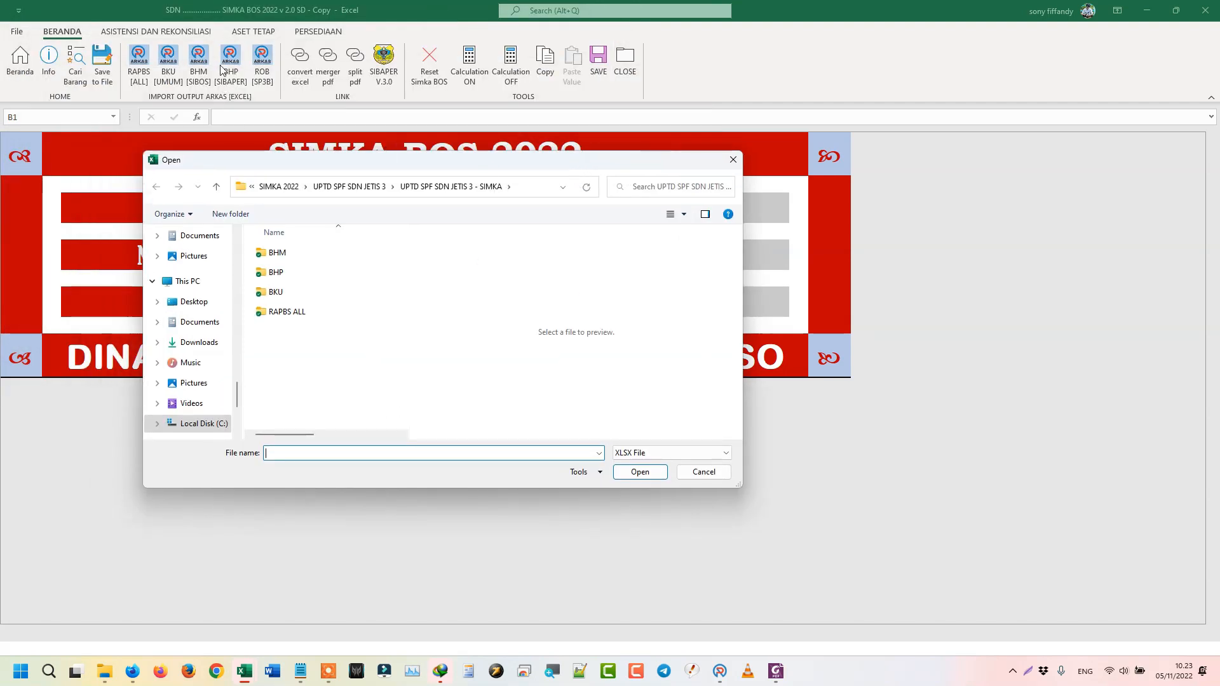
pyautogui.doubleClick(295, 312)
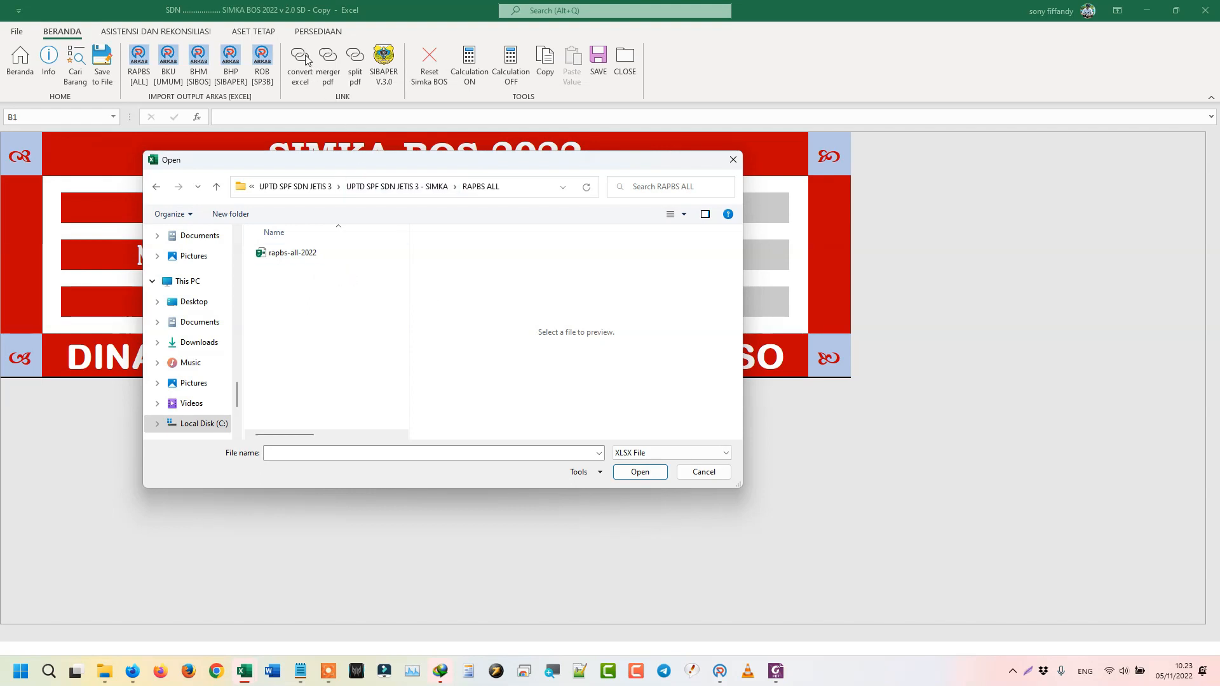
pyautogui.click(293, 254)
pyautogui.click(640, 472)
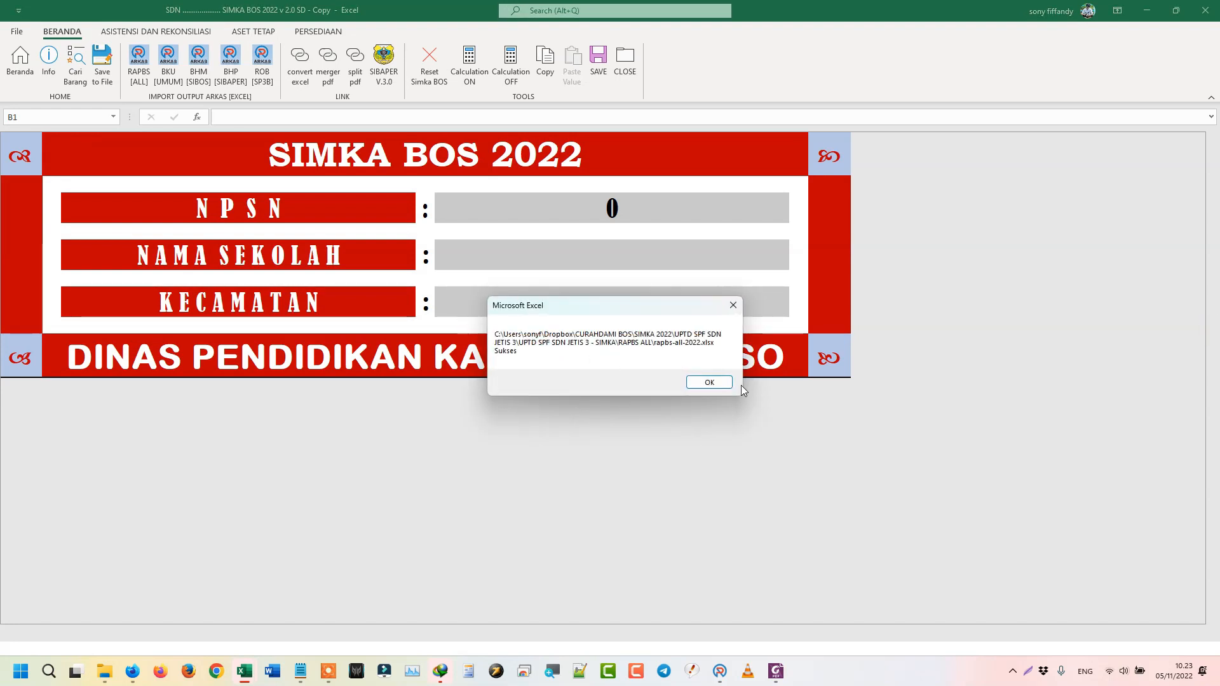
pyautogui.click(710, 383)
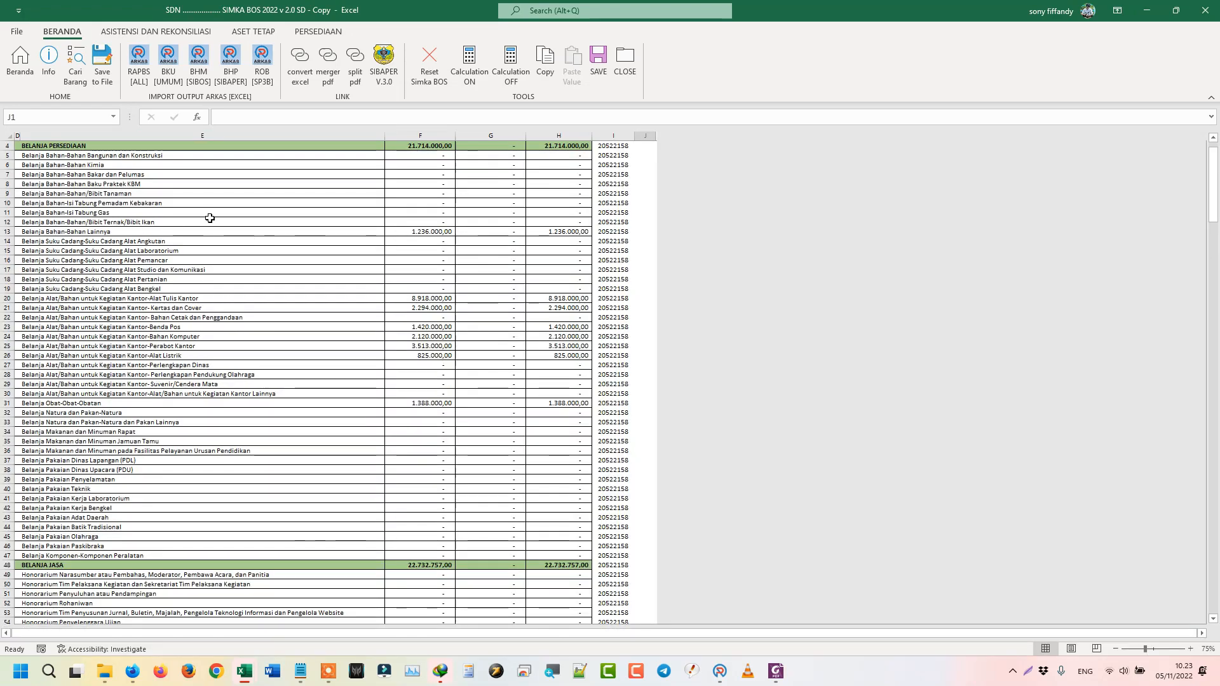
# - Launch the BKU [UMUM] import to bring up the merged-or-split Bahan Import prompt
pyautogui.click(169, 64)
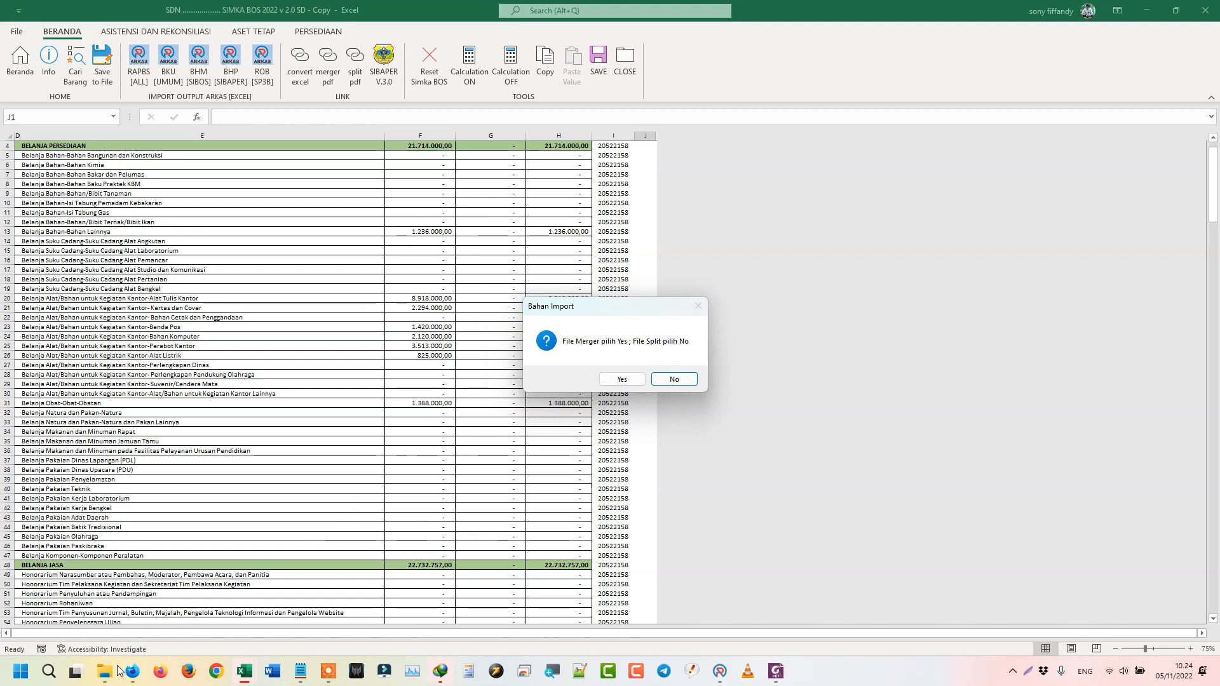
pyautogui.moveTo(104, 672)
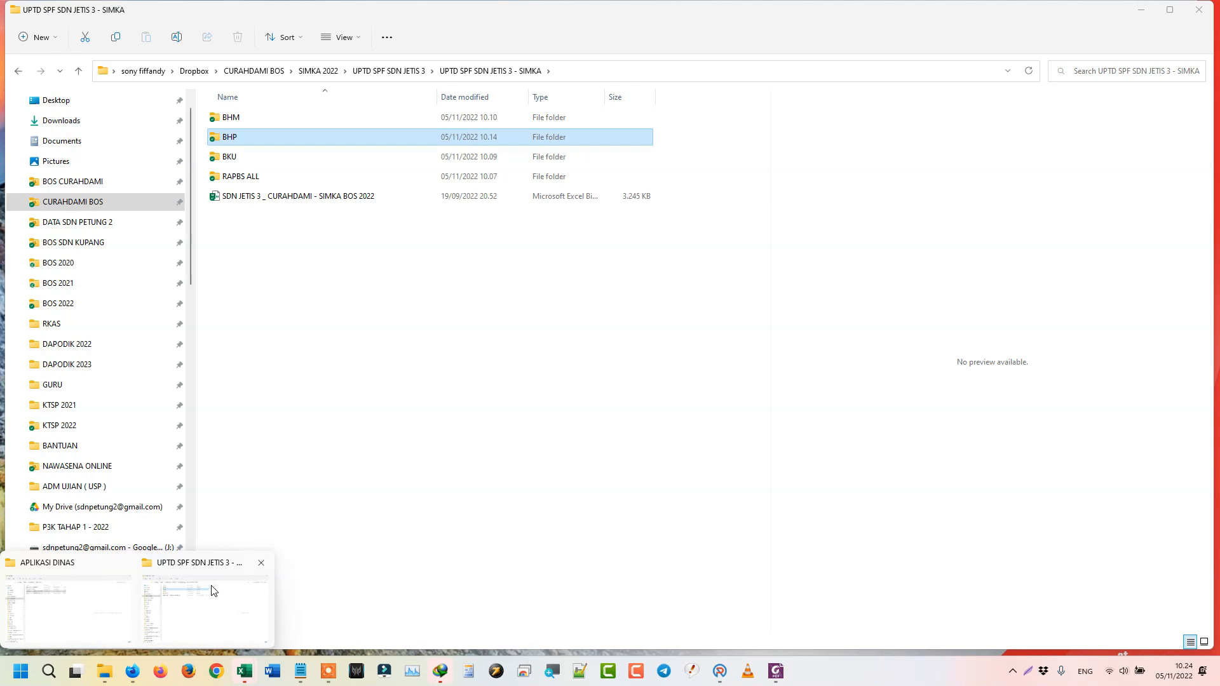
# - Check the twelve monthly bku files in the BKU folder, then minimise File Explorer
pyautogui.click(213, 593)
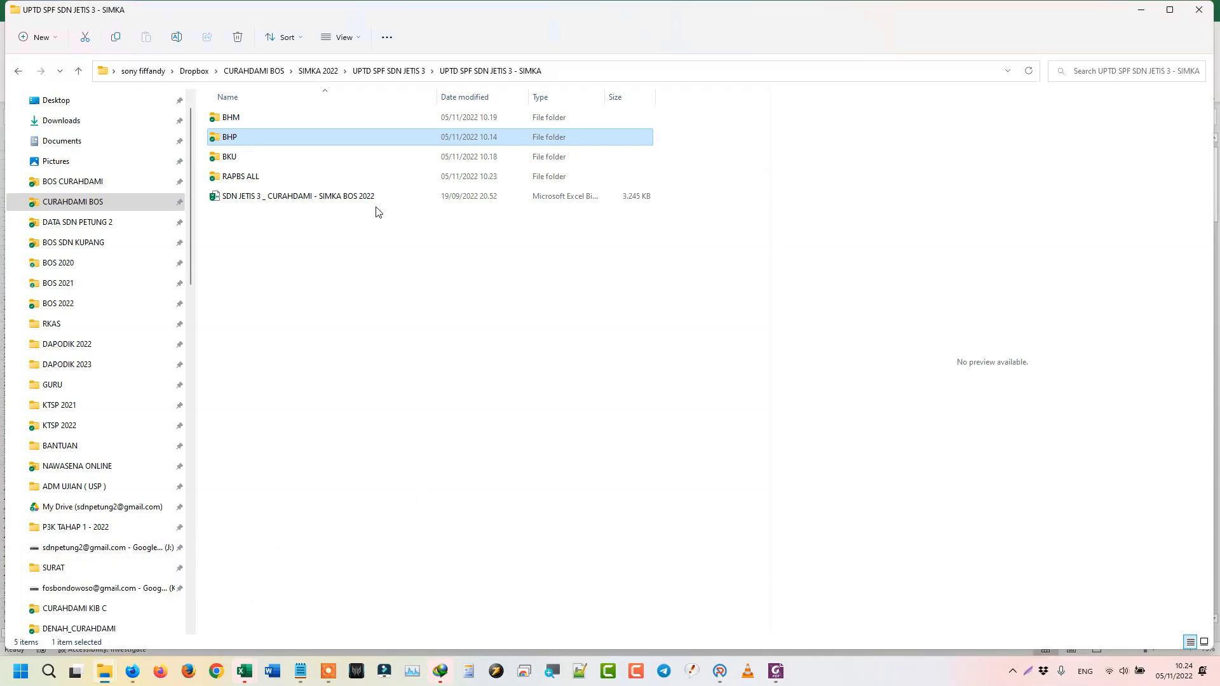
pyautogui.doubleClick(230, 157)
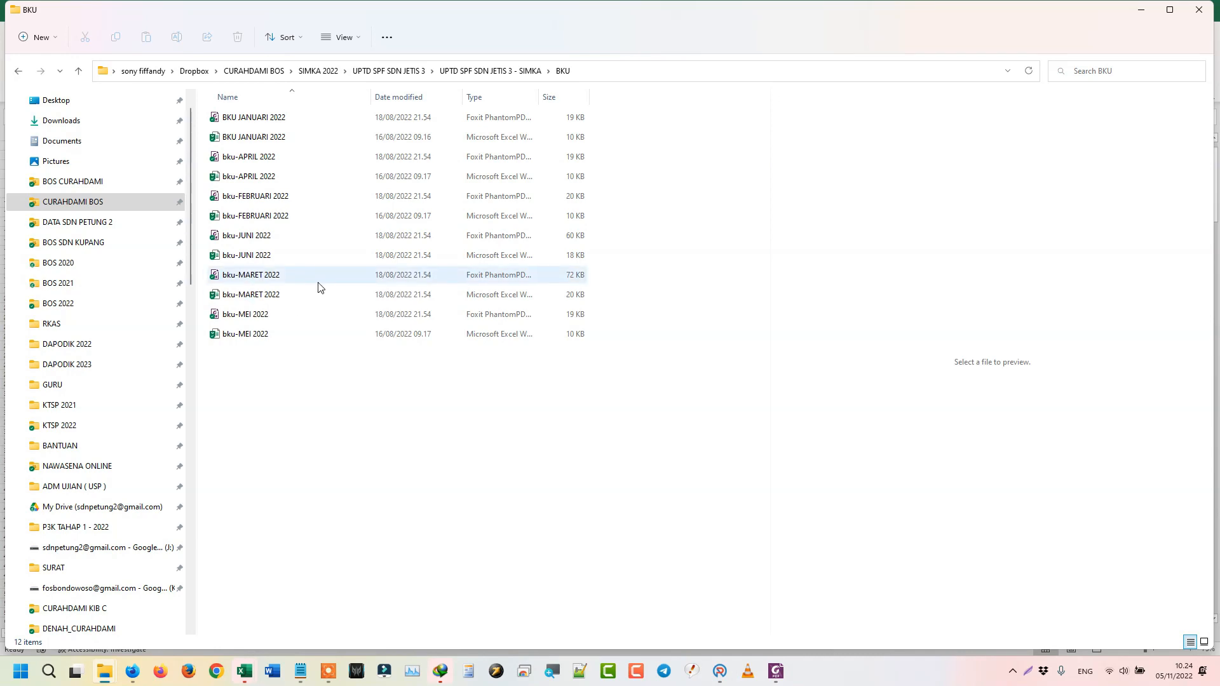
pyautogui.click(1147, 11)
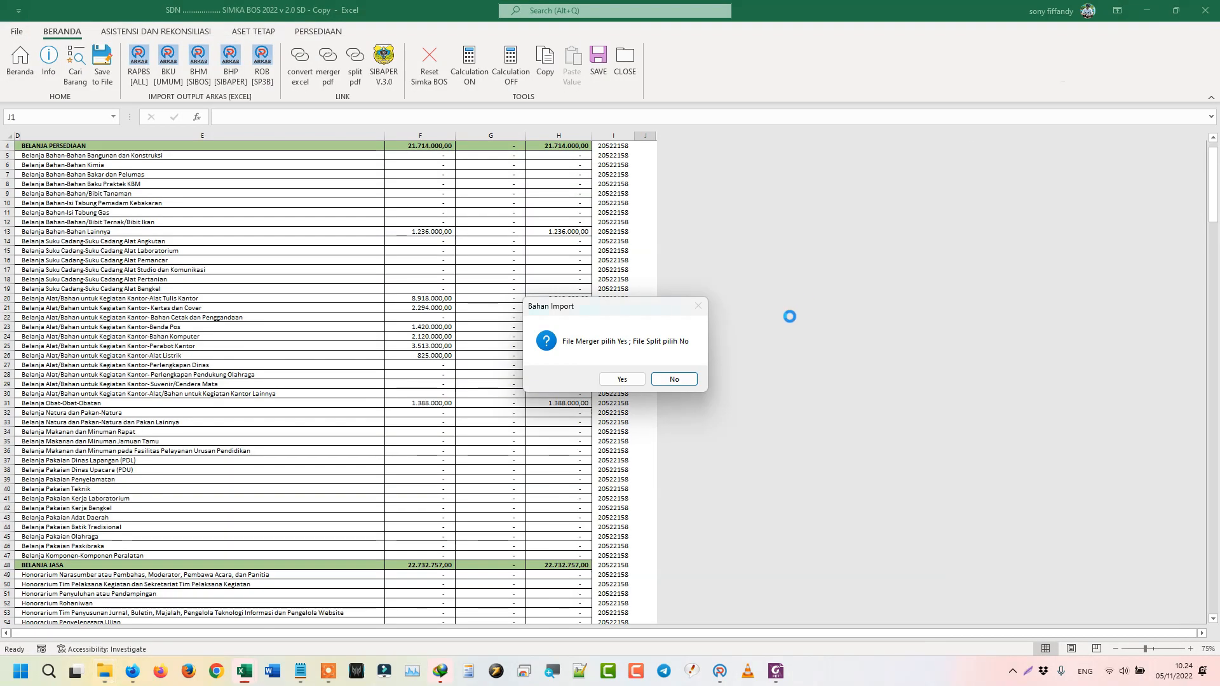
# - Import the BKU as split files from the BKU folder and dismiss 'Import BKU Complete!'
pyautogui.click(674, 379)
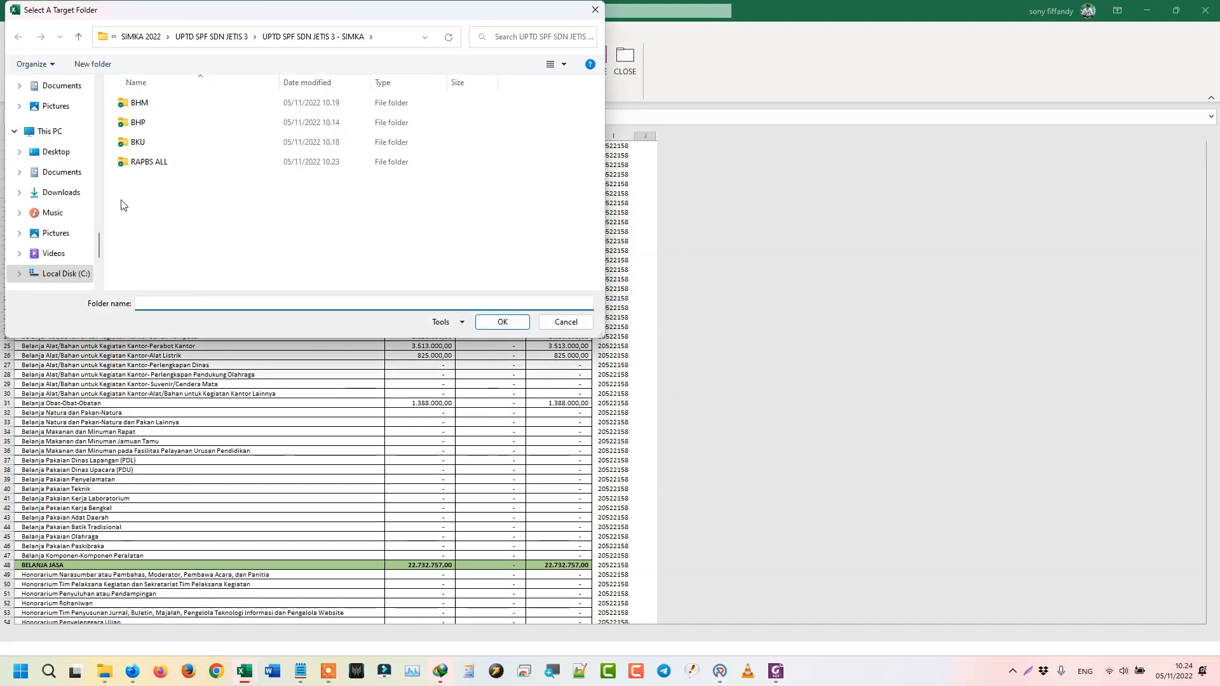
pyautogui.click(142, 149)
pyautogui.doubleClick(142, 148)
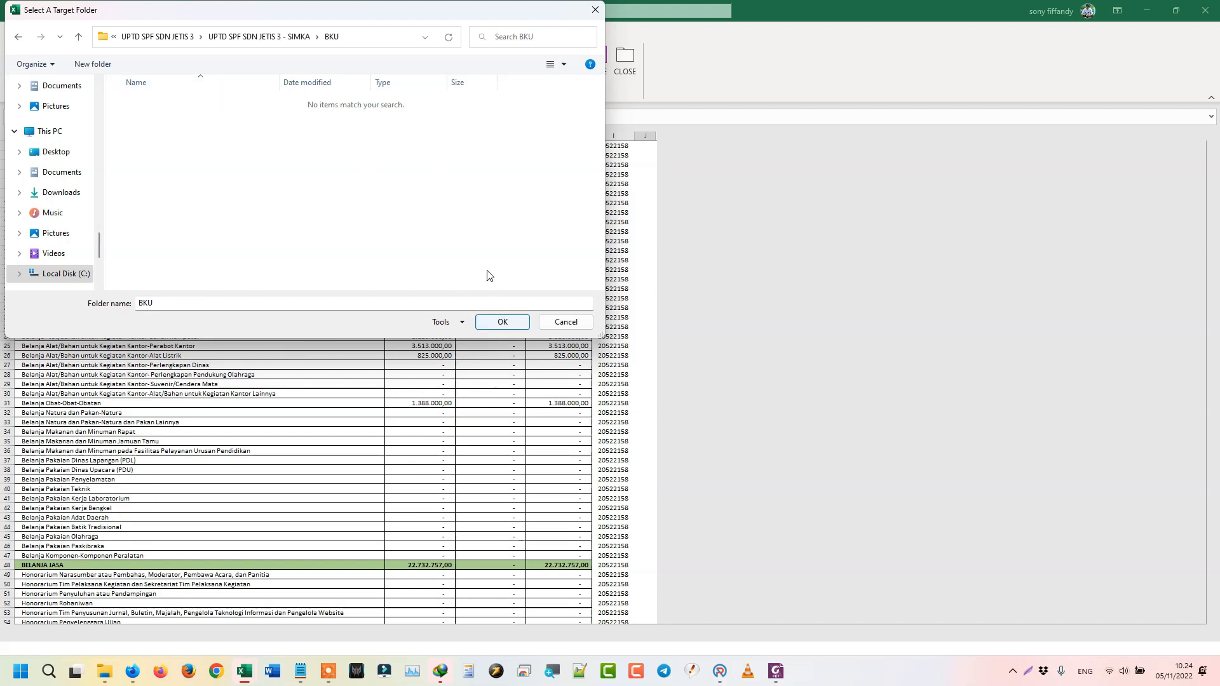
pyautogui.click(502, 323)
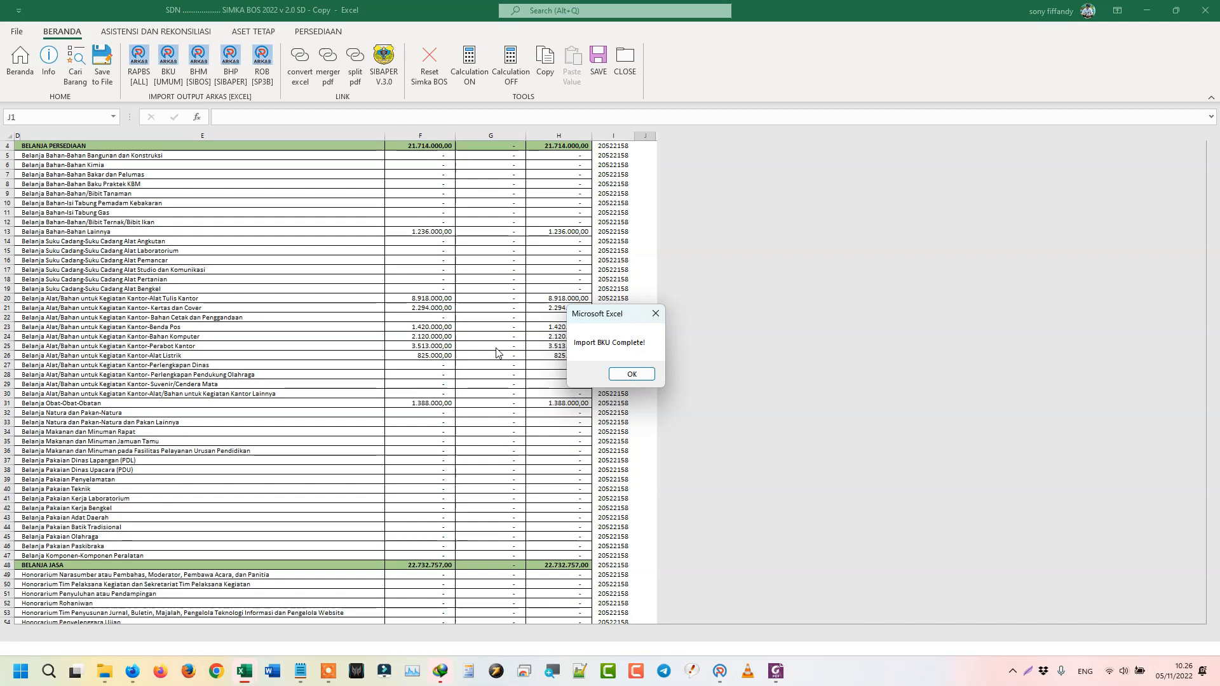
pyautogui.click(632, 375)
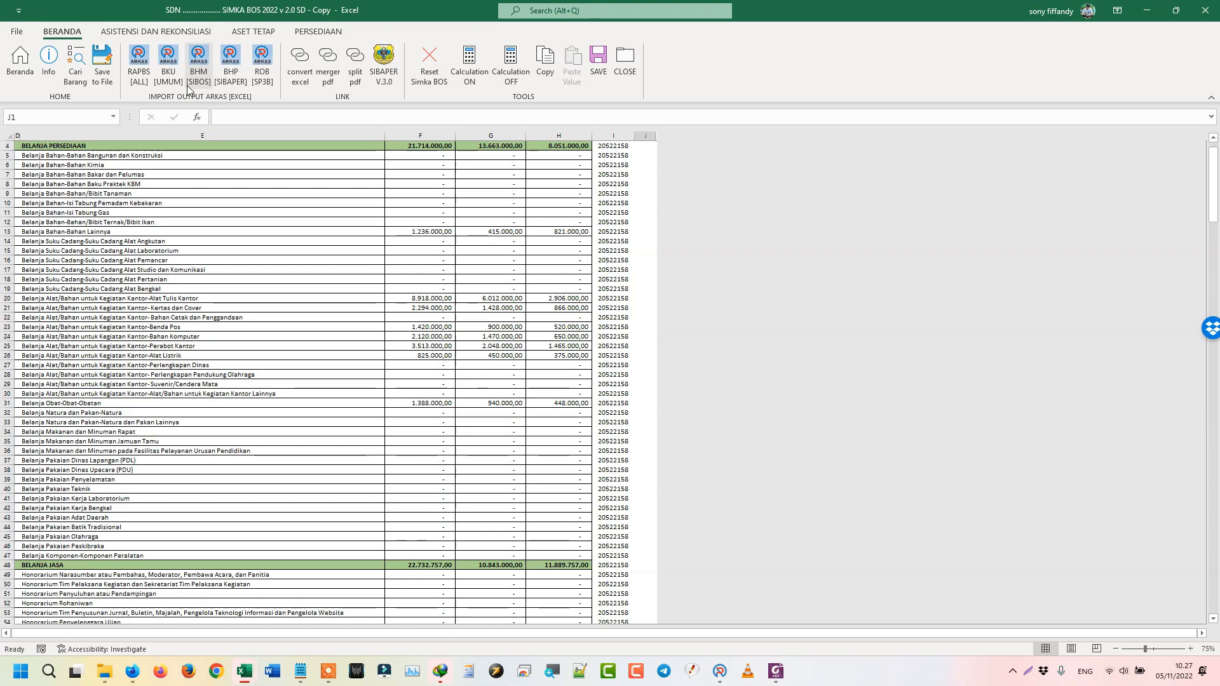
# - Launch the BHM [SIBOS] import, then check the BHM folder's four March and June 2022 files
pyautogui.click(200, 68)
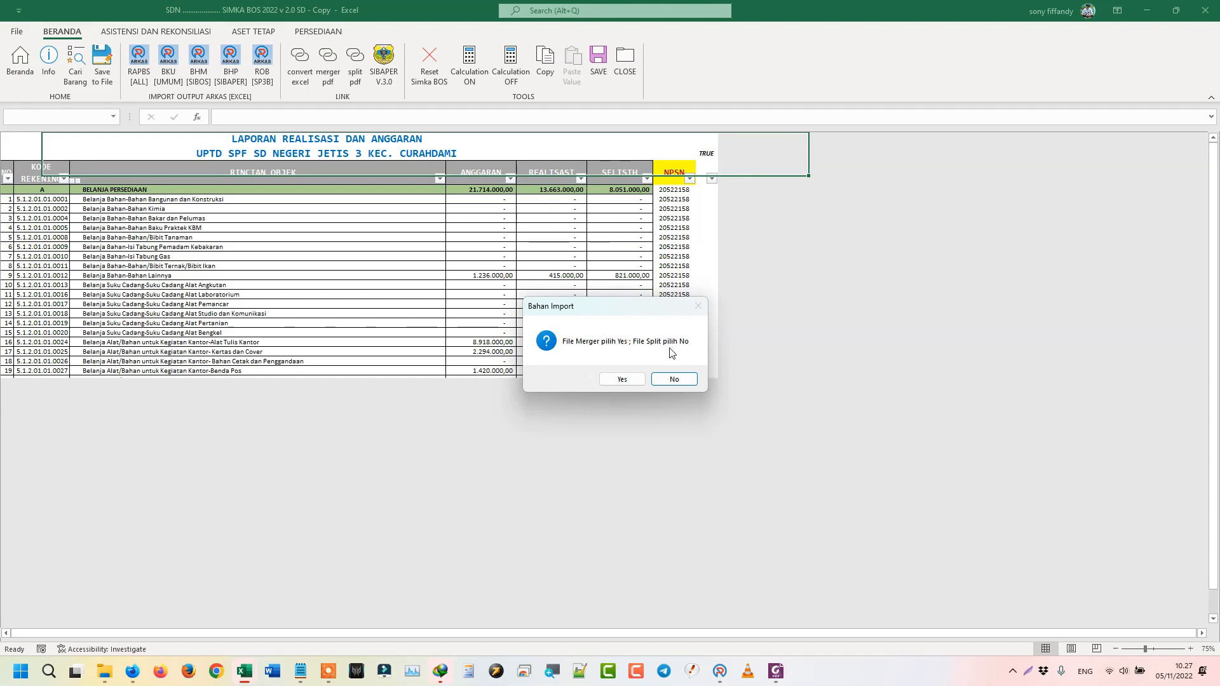
pyautogui.click(104, 674)
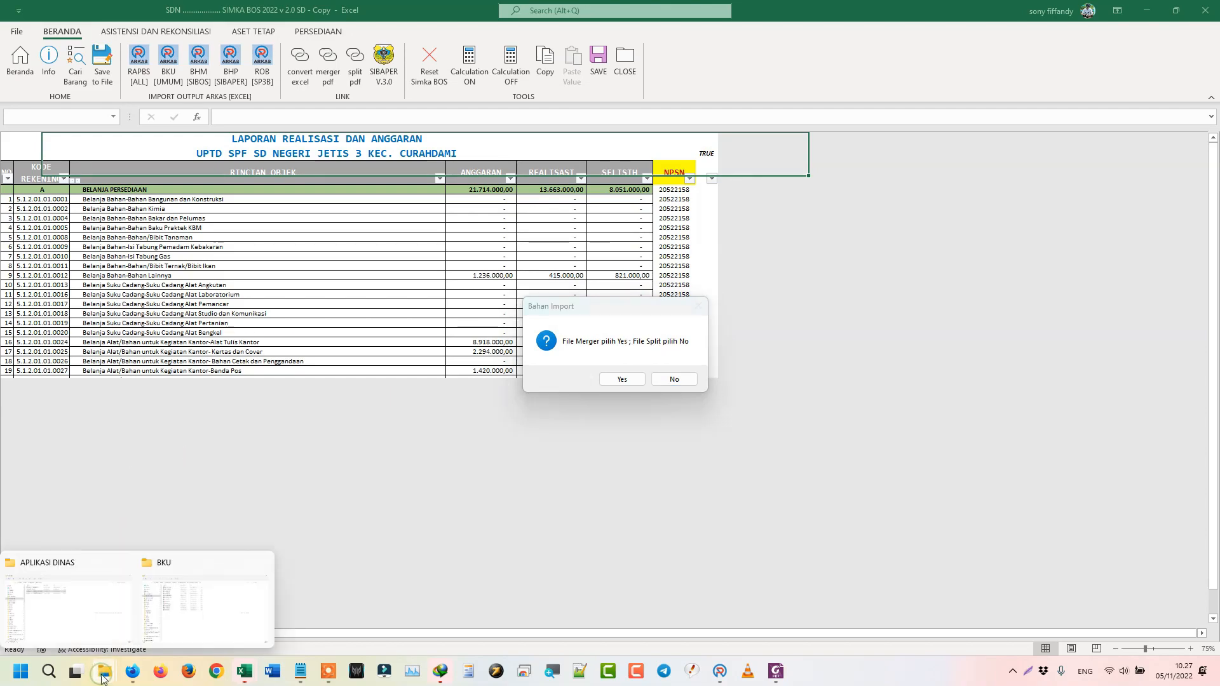
pyautogui.click(150, 614)
pyautogui.click(483, 70)
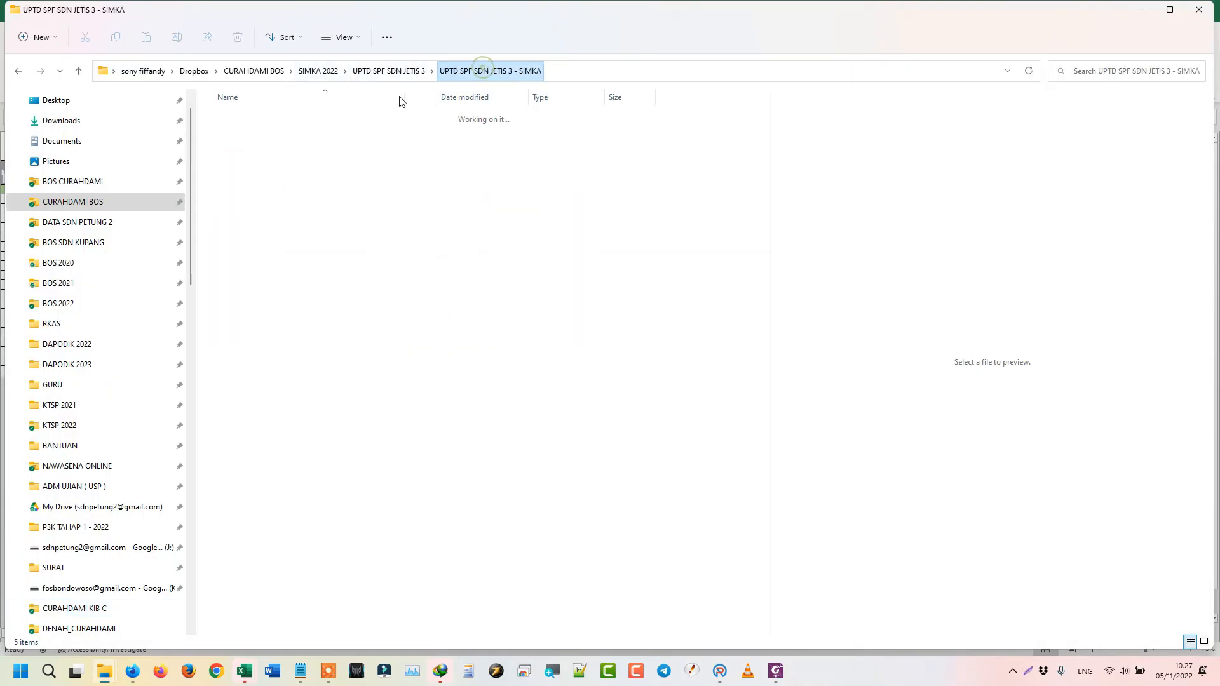
pyautogui.doubleClick(245, 118)
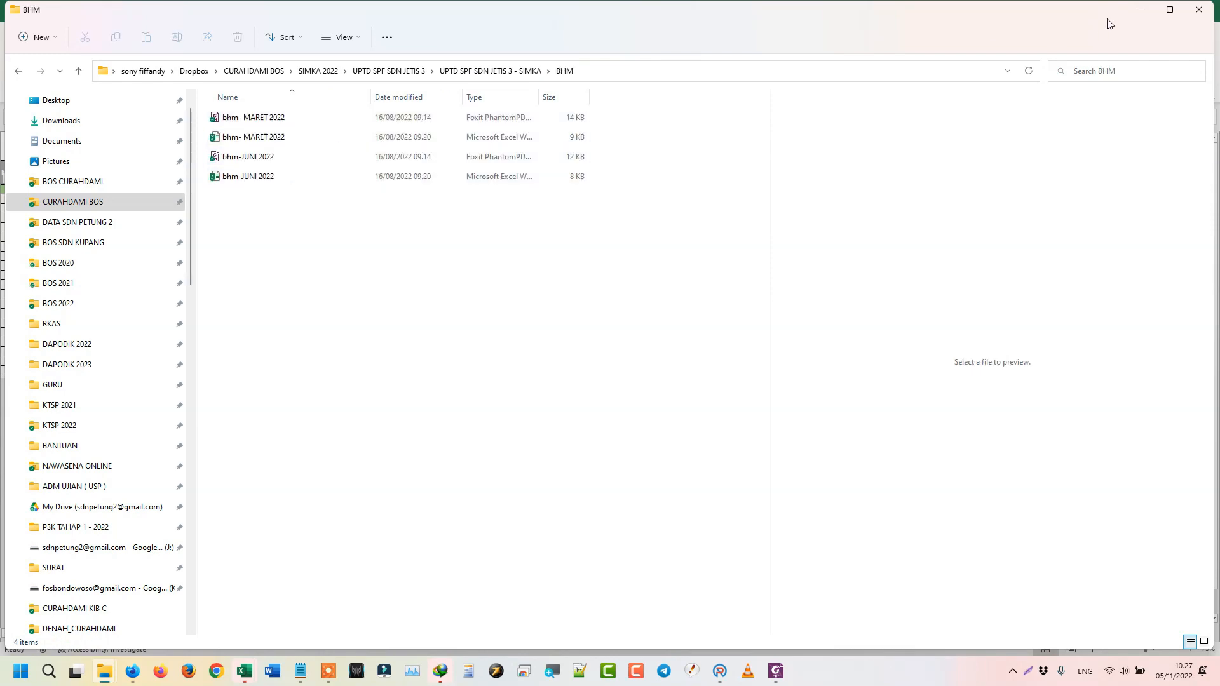
pyautogui.click(1163, 13)
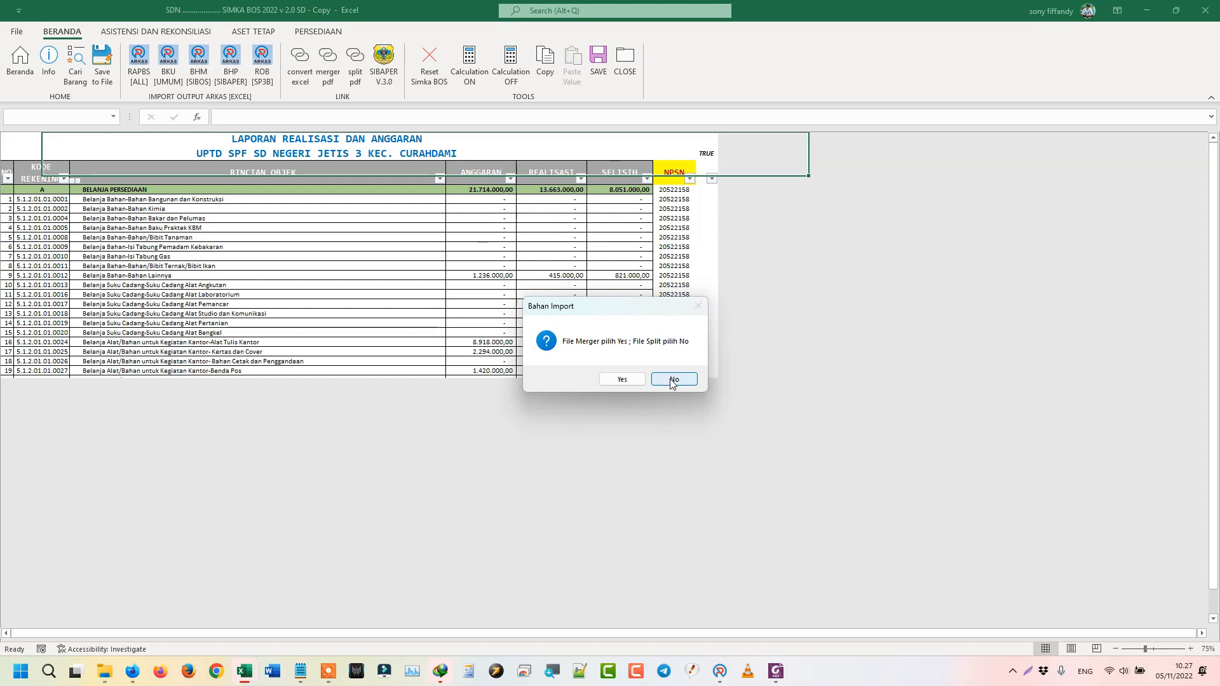
# - Import BHM as split files from the BHM folder, then launch the BHP [SIBAPER] import
pyautogui.click(670, 380)
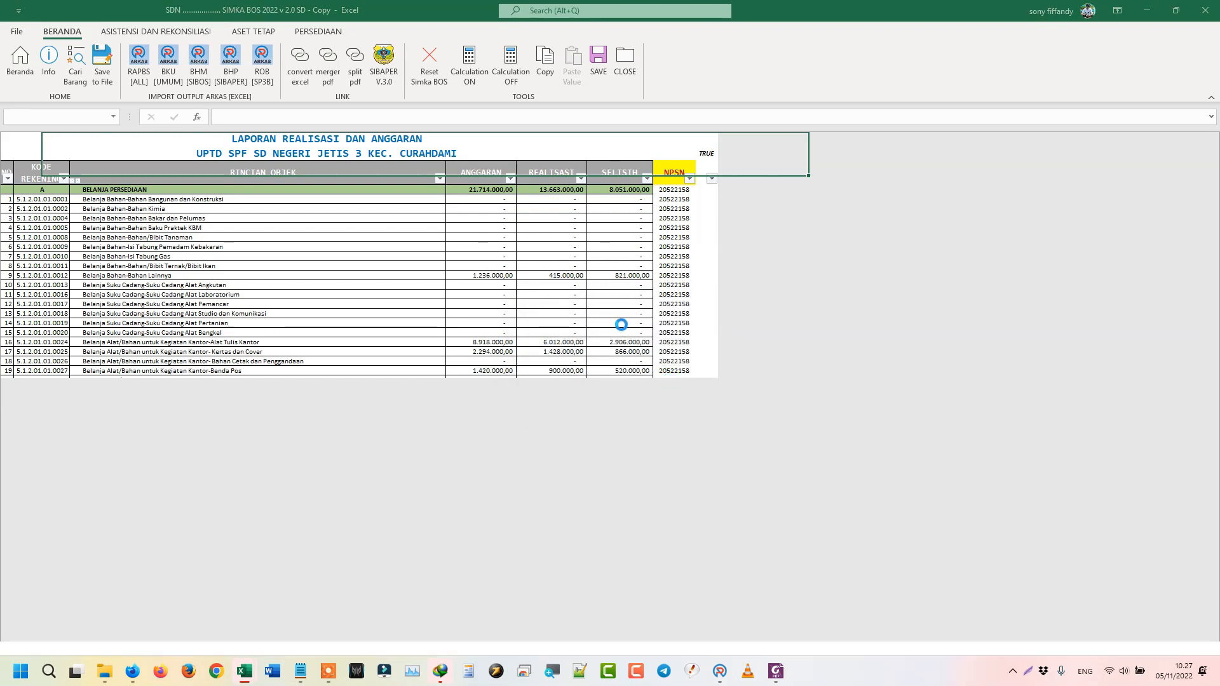
pyautogui.doubleClick(174, 109)
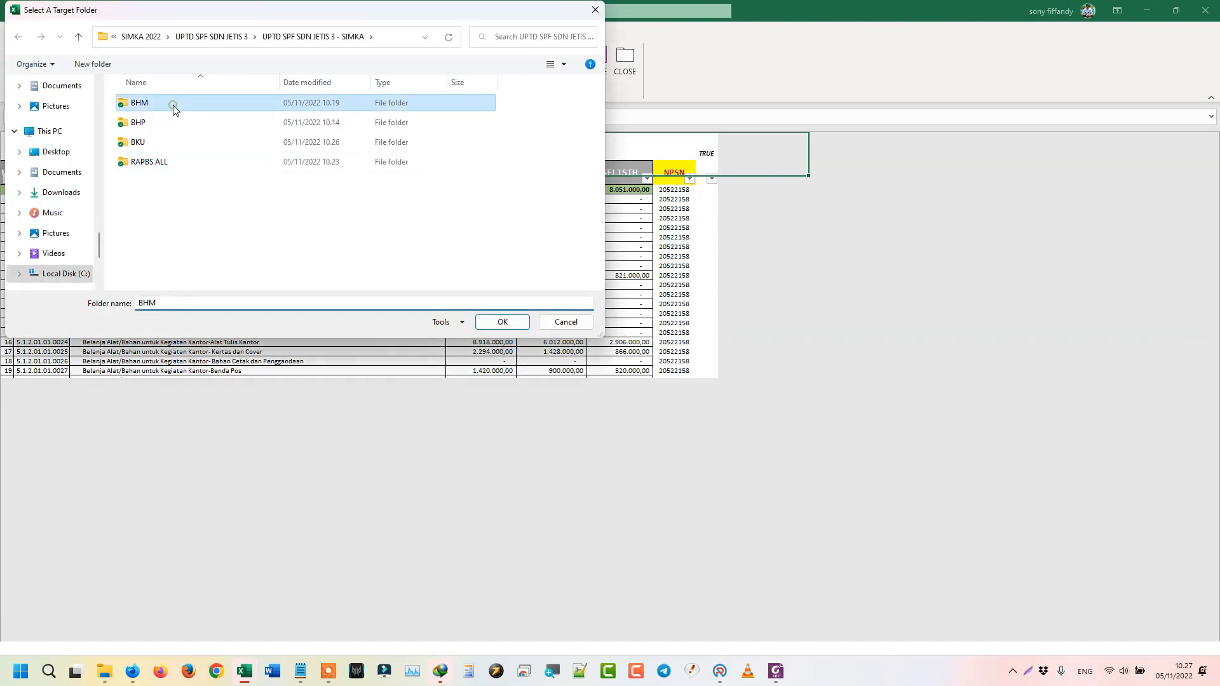
pyautogui.click(501, 323)
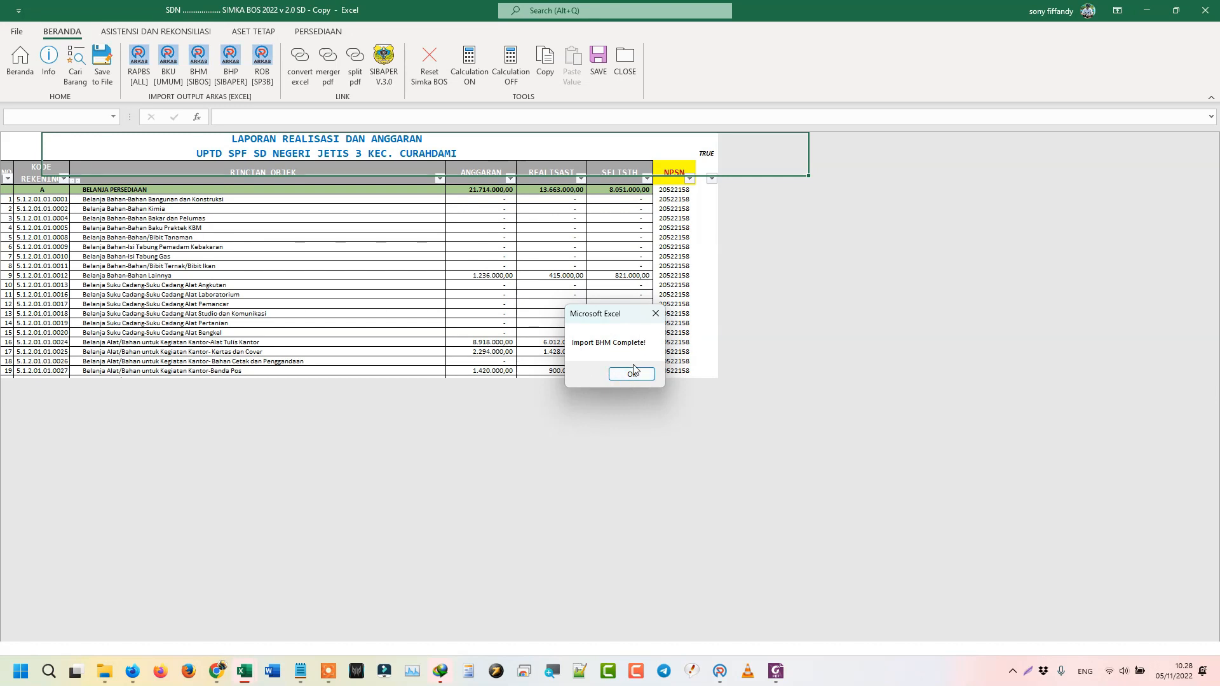
pyautogui.click(635, 374)
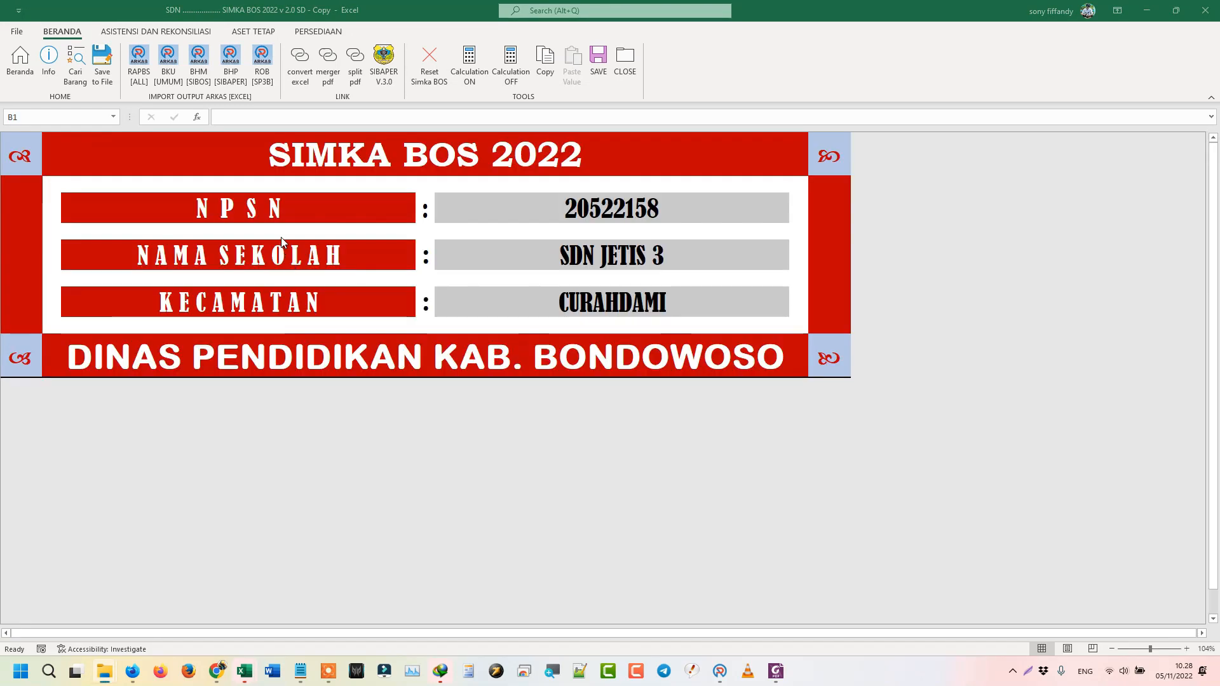
pyautogui.click(229, 65)
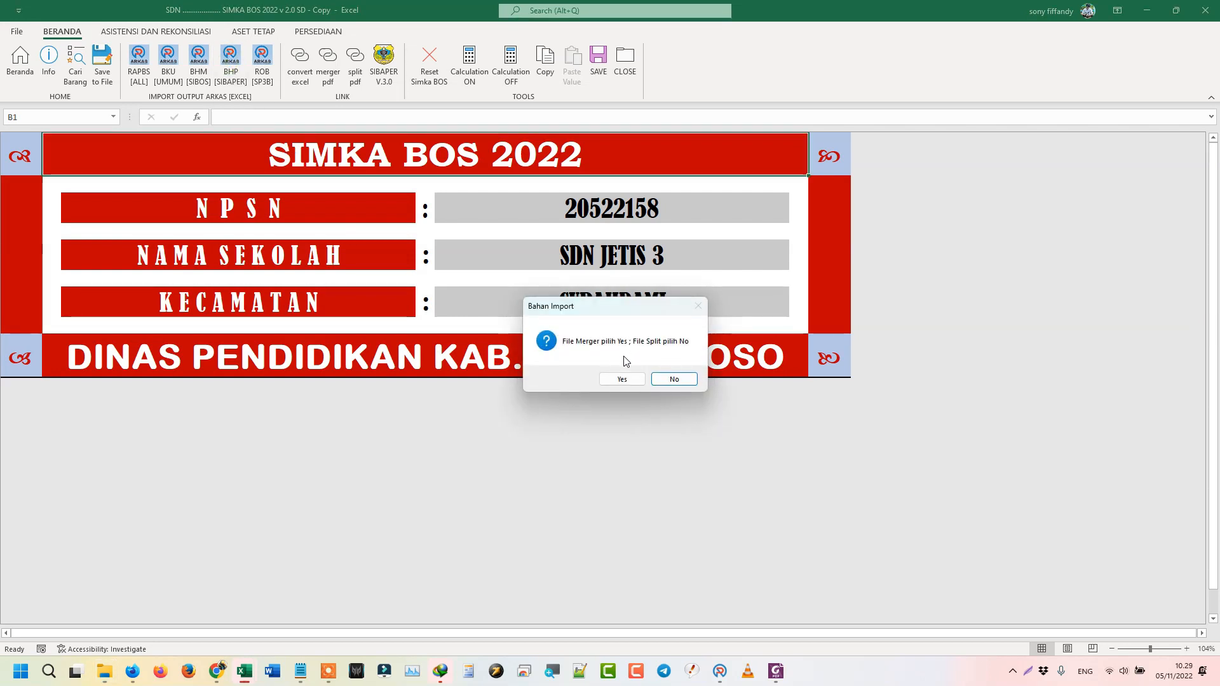
pyautogui.click(101, 677)
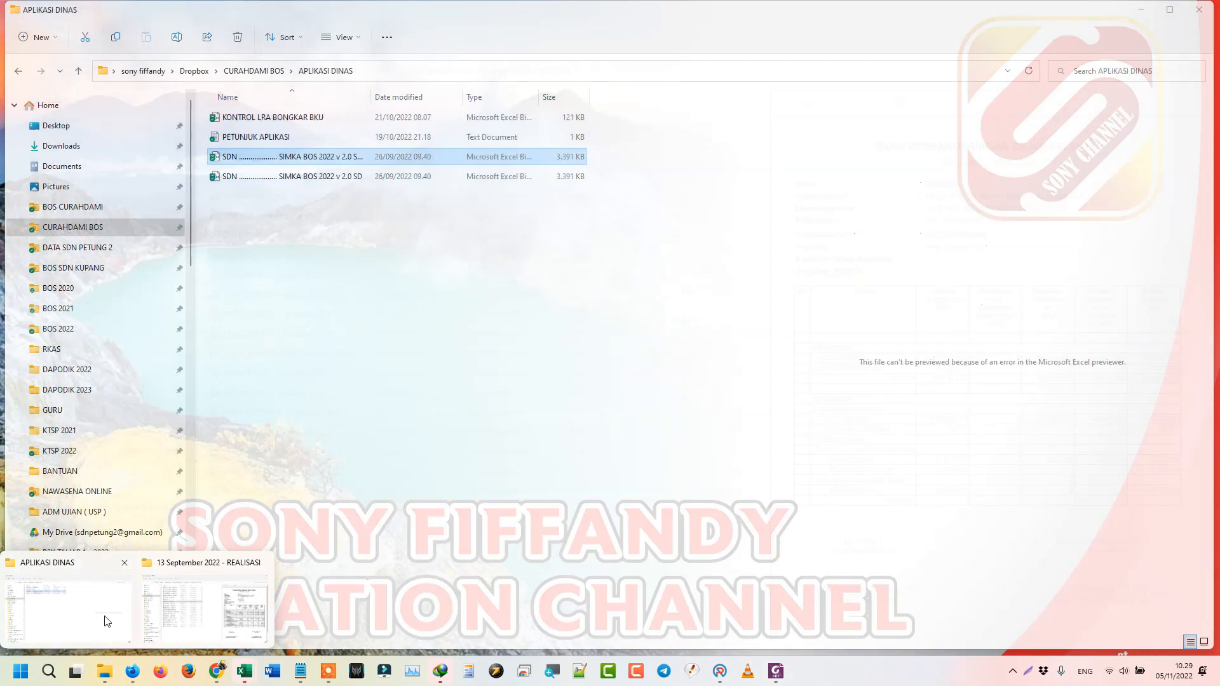
# - Navigate back to the SDN JETIS 3 SIMKA folder, review the BHP folder's March and June files, then minimise Explorer
pyautogui.click(213, 602)
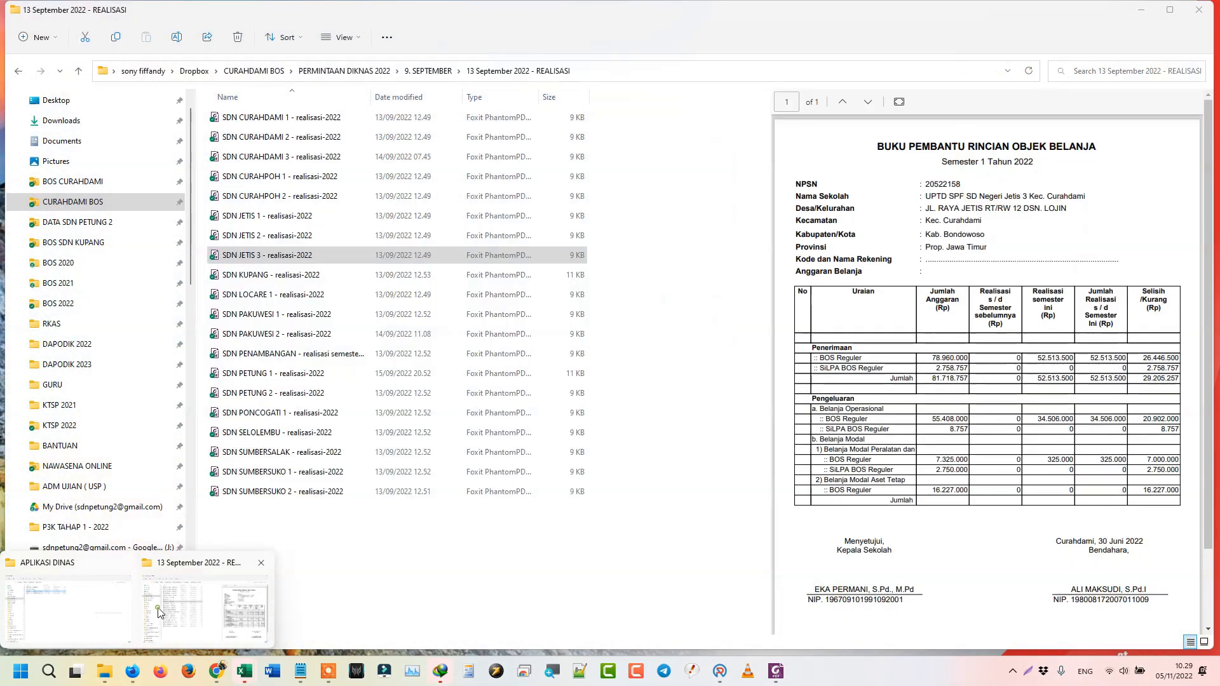
pyautogui.click(19, 73)
pyautogui.click(18, 72)
pyautogui.click(19, 72)
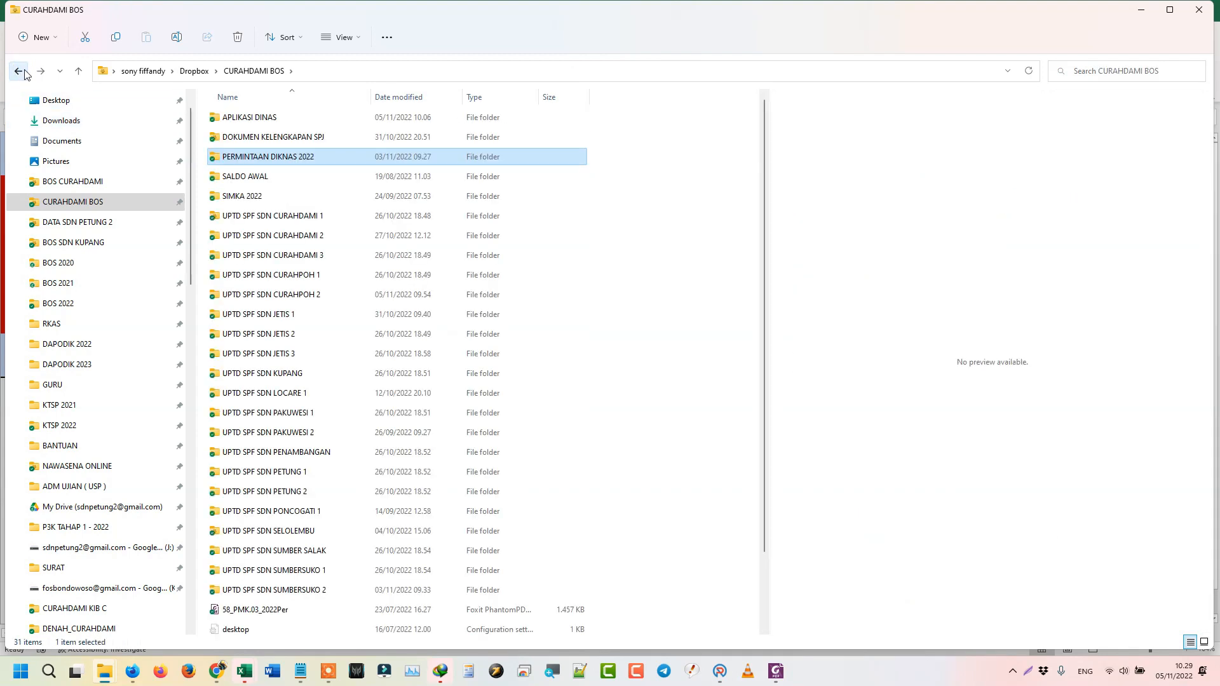
pyautogui.click(18, 71)
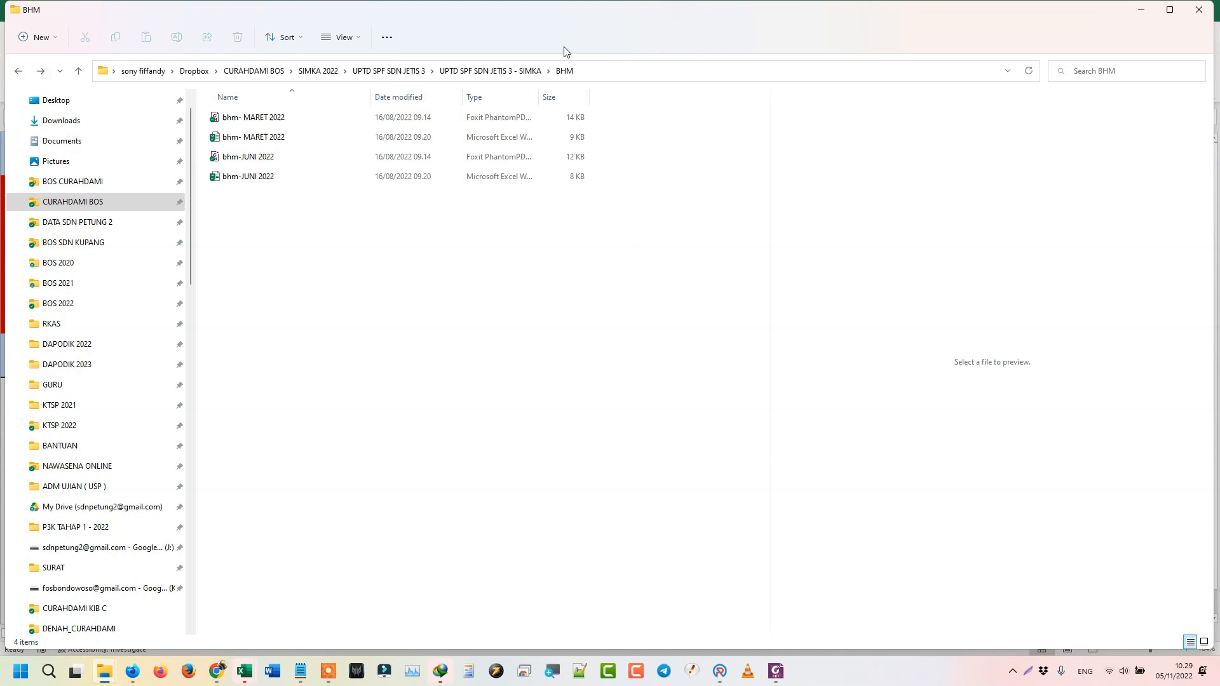
pyautogui.click(537, 71)
pyautogui.doubleClick(230, 142)
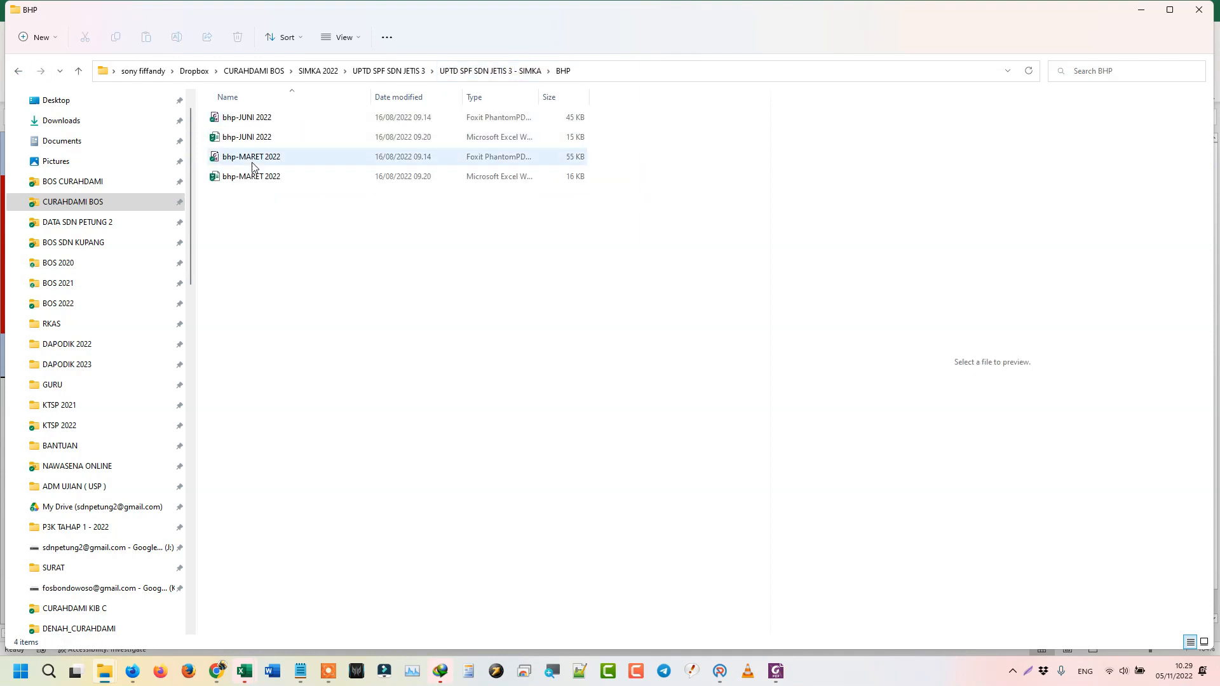
pyautogui.click(1142, 17)
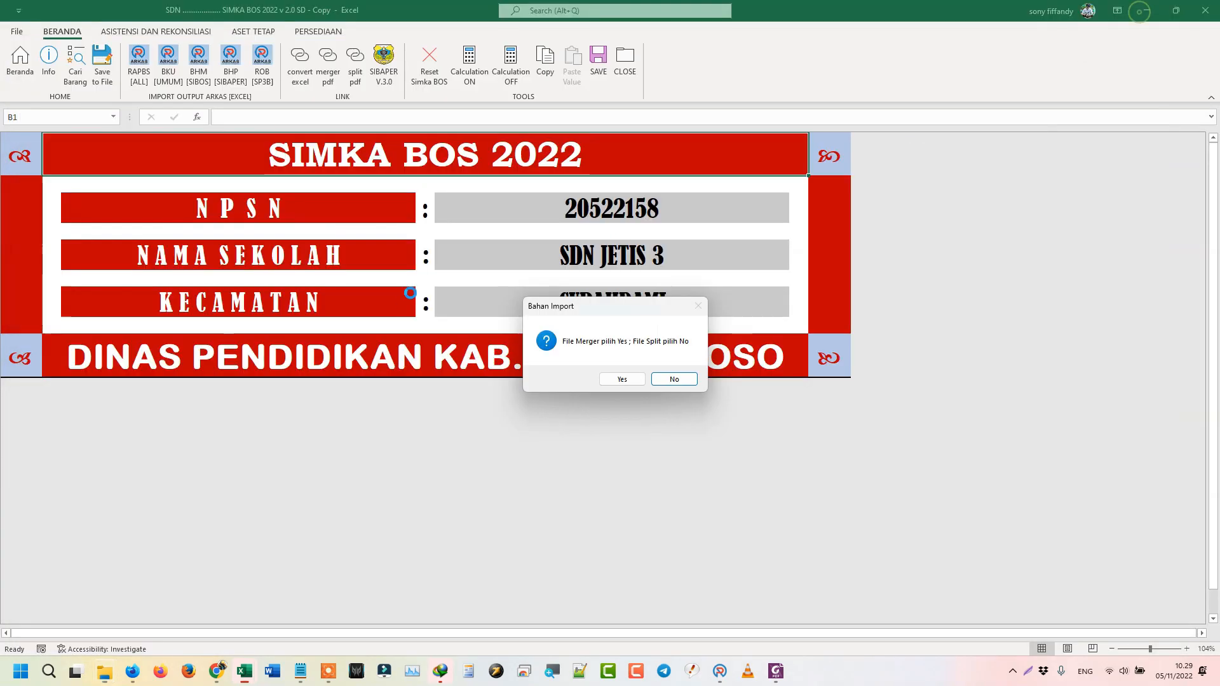
# - Import BHP as split files from the BHP folder and dismiss 'Import BHP Complete!'
pyautogui.click(675, 379)
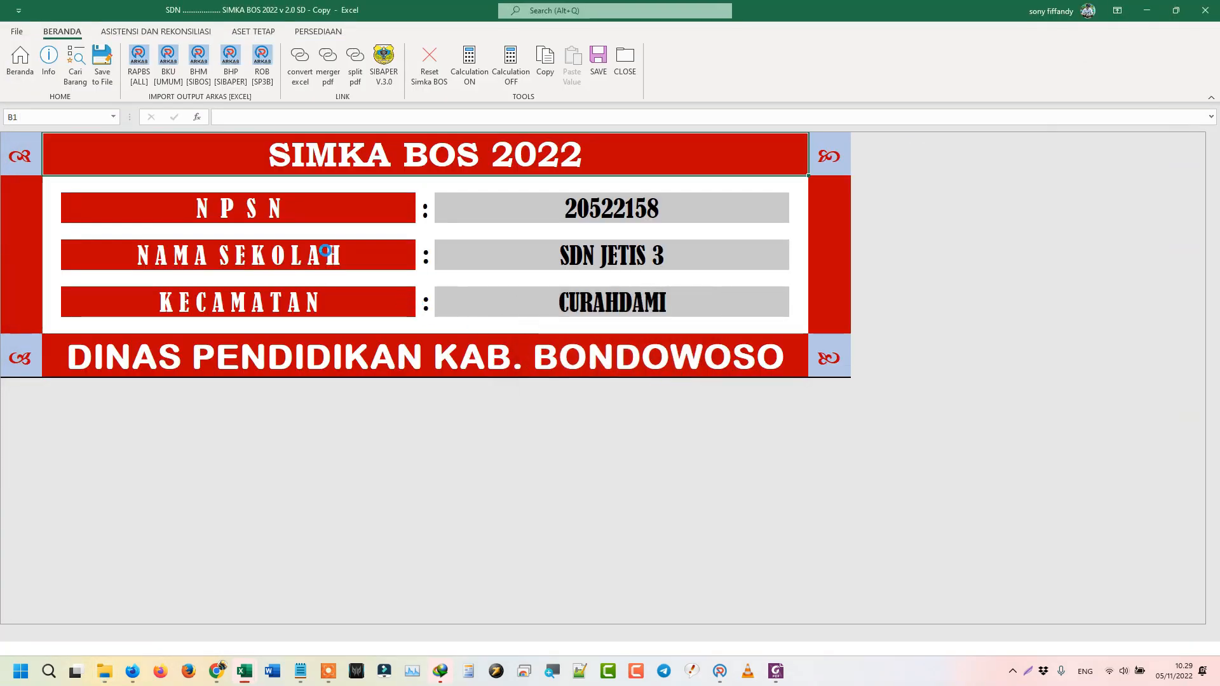
pyautogui.doubleClick(152, 121)
pyautogui.click(502, 322)
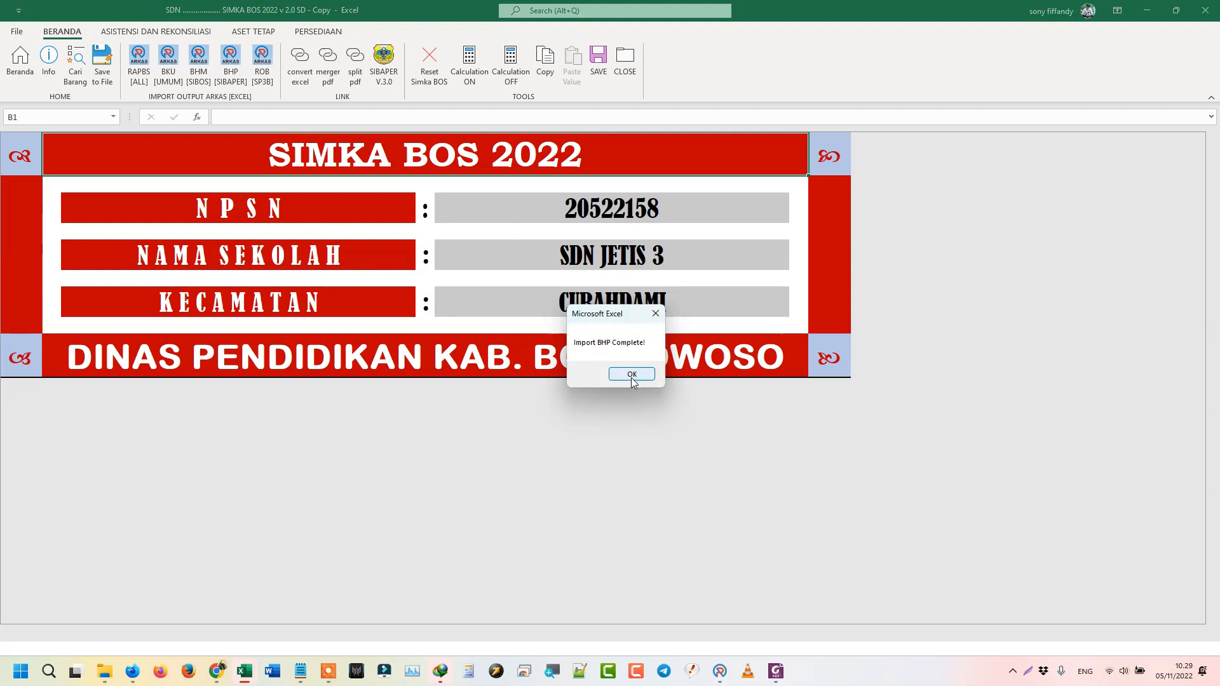
pyautogui.click(632, 375)
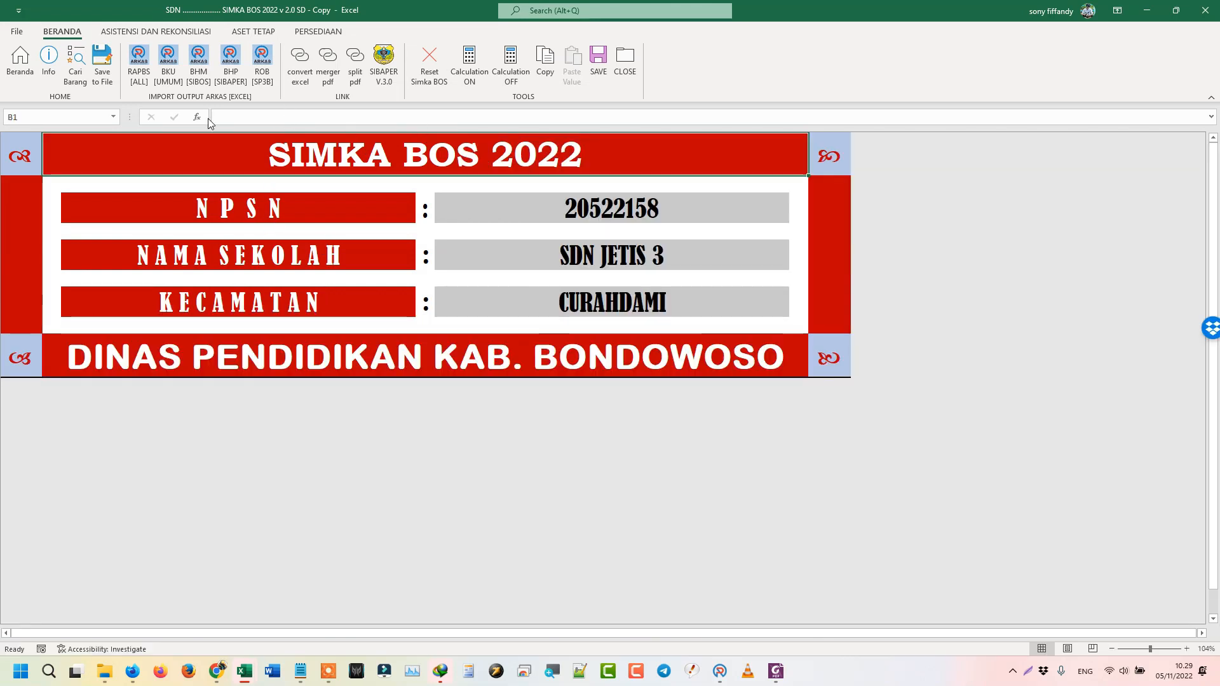
# - Start the ROB [SP3B] import and browse the folders down to PERMINTAAN DIKNAS 2022 > 8. AGUSTUS
pyautogui.click(263, 79)
pyautogui.click(263, 78)
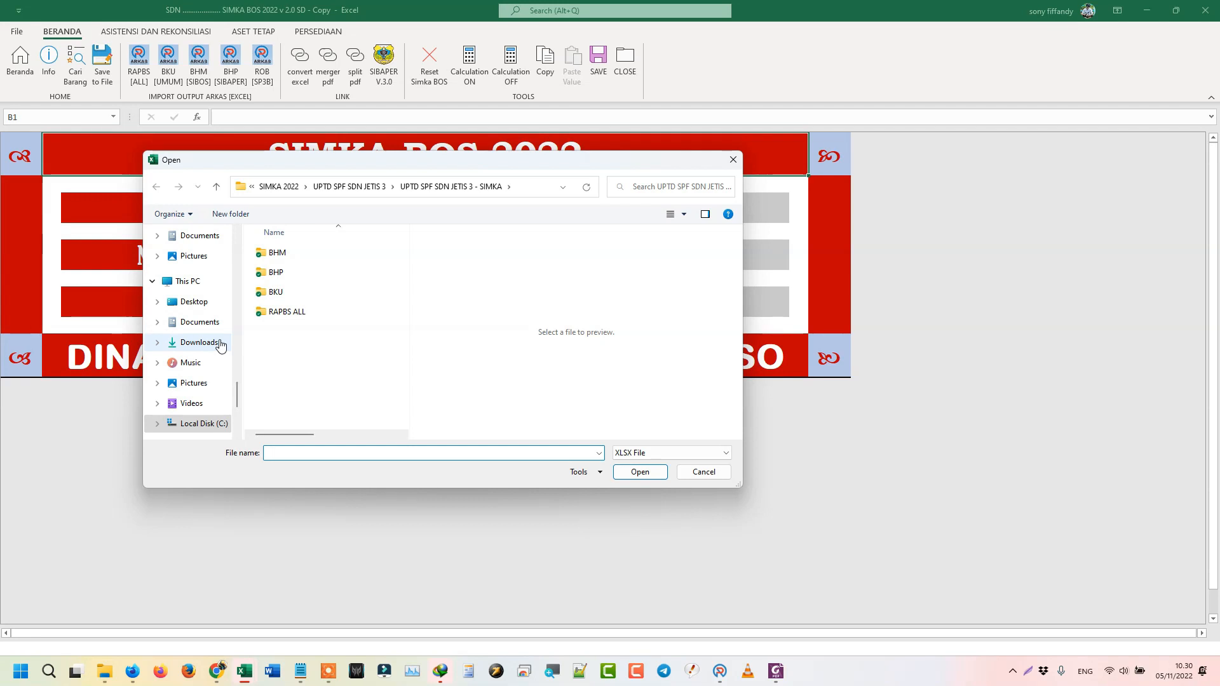
pyautogui.click(199, 343)
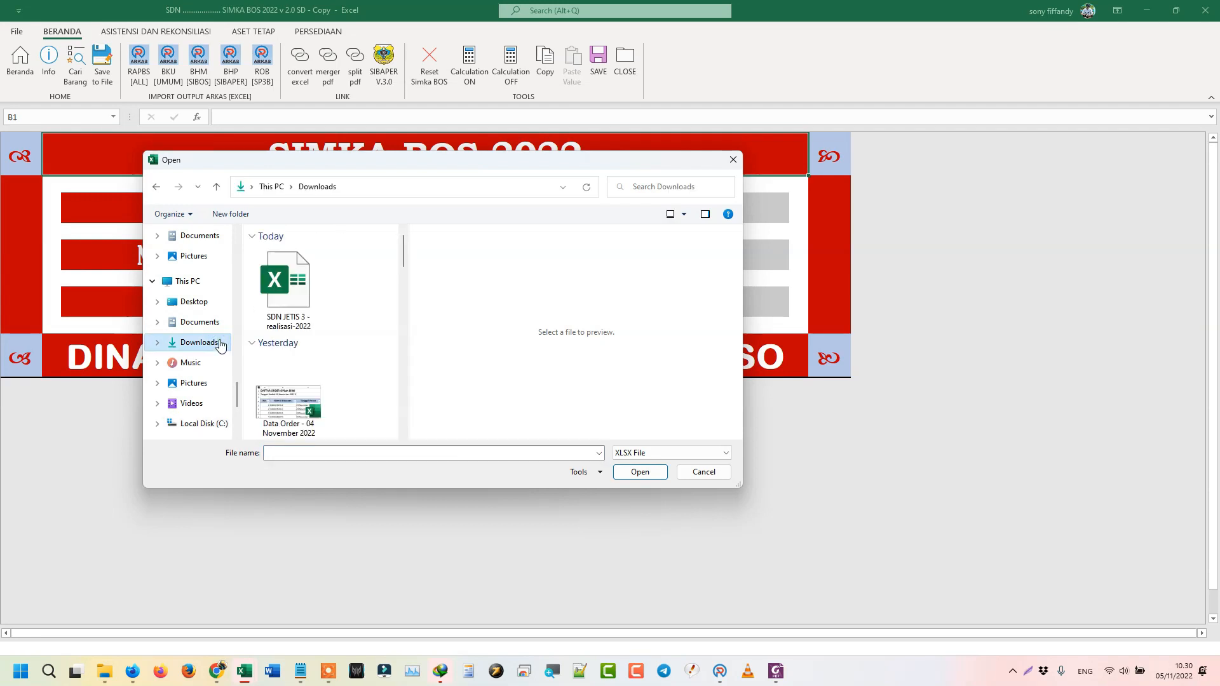
pyautogui.click(157, 187)
pyautogui.click(295, 188)
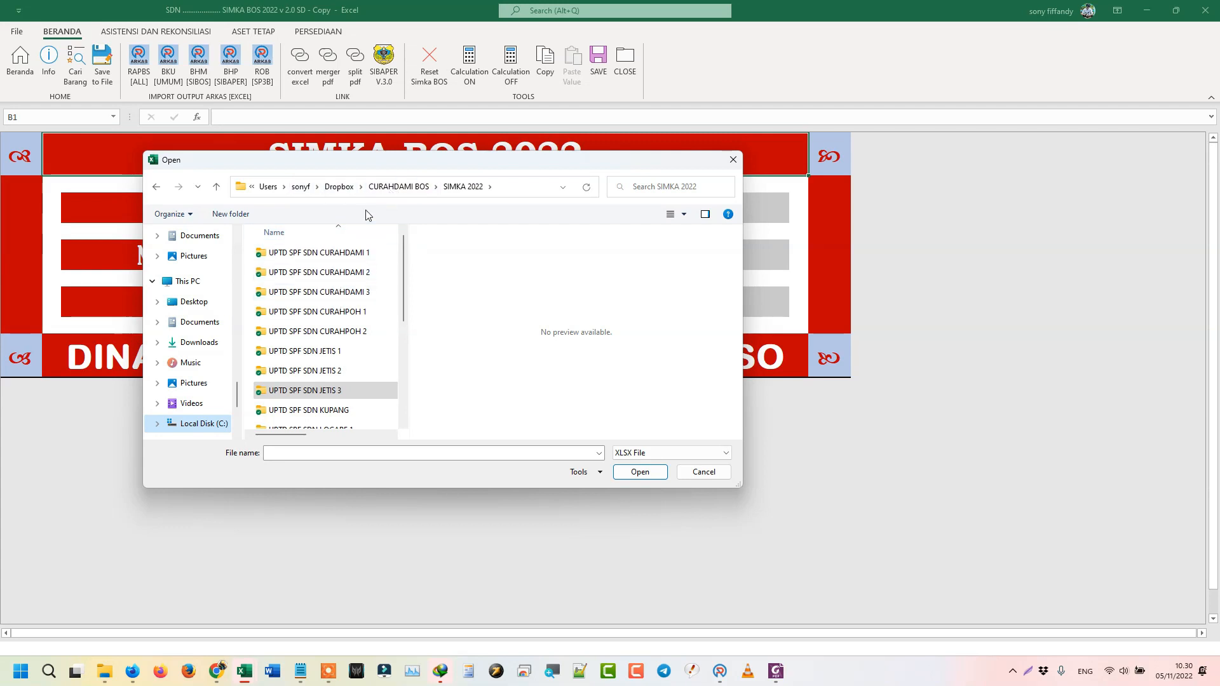
pyautogui.click(413, 186)
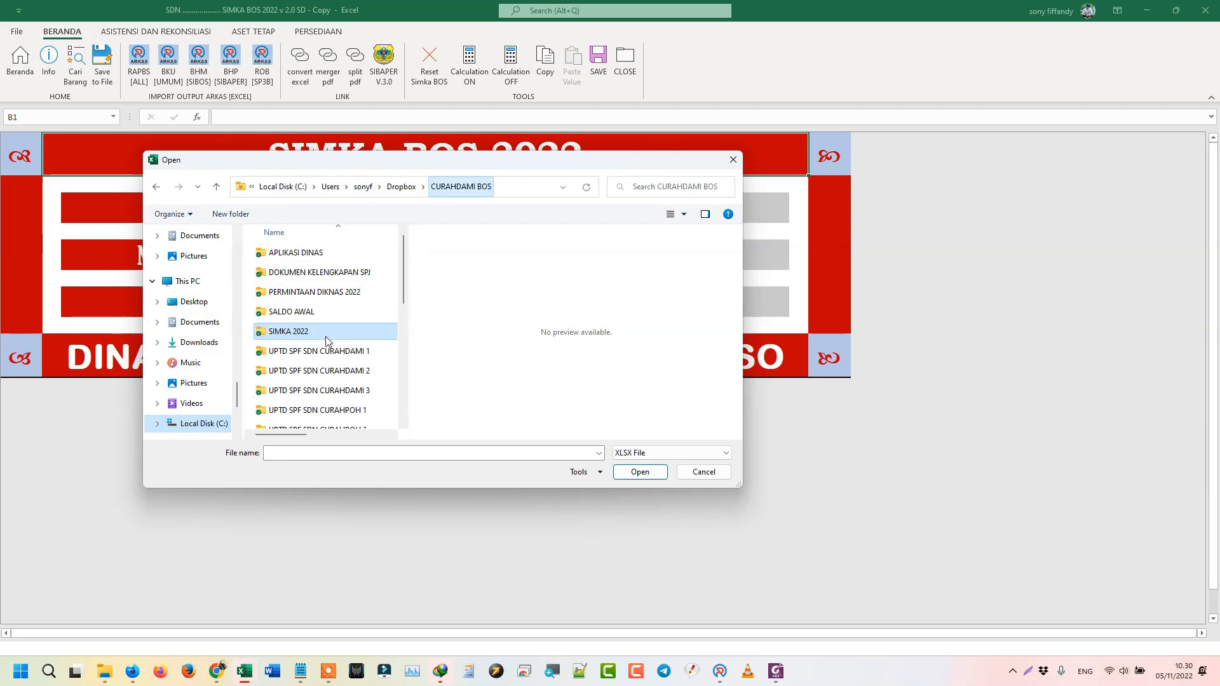
pyautogui.doubleClick(321, 293)
pyautogui.doubleClick(306, 254)
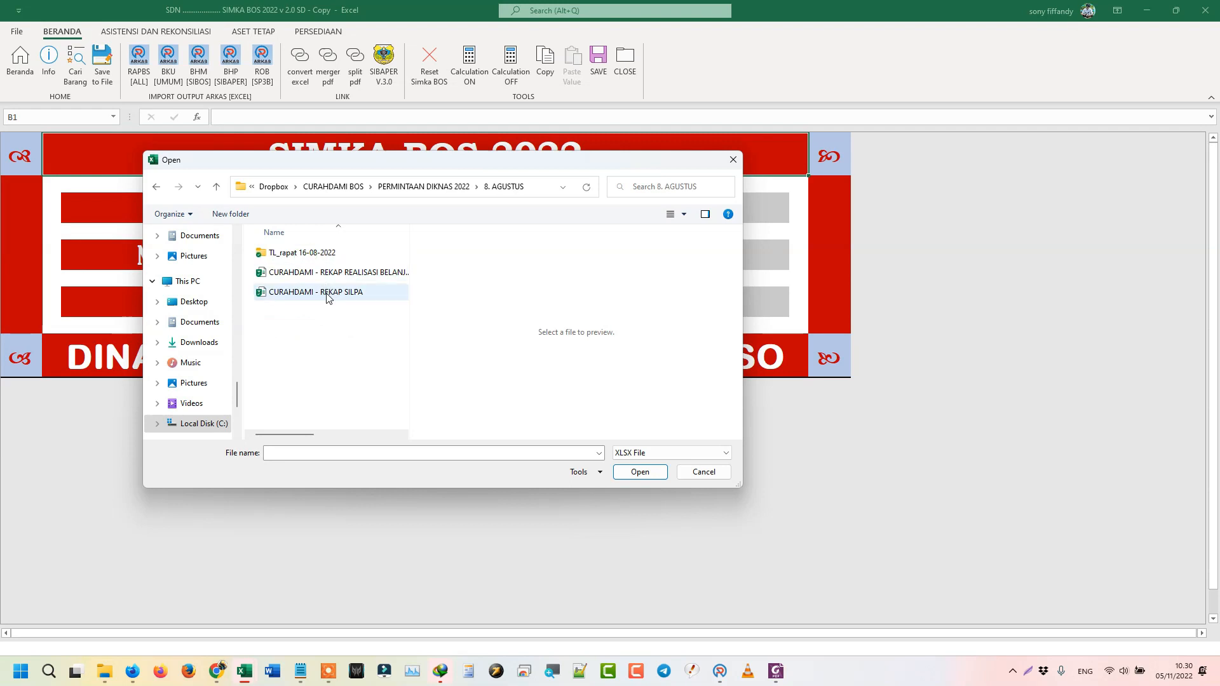
# - Select SDN JETIS 3 - realisasi-2022 from Downloads and open it as the ROB report
pyautogui.press('BackSpace')
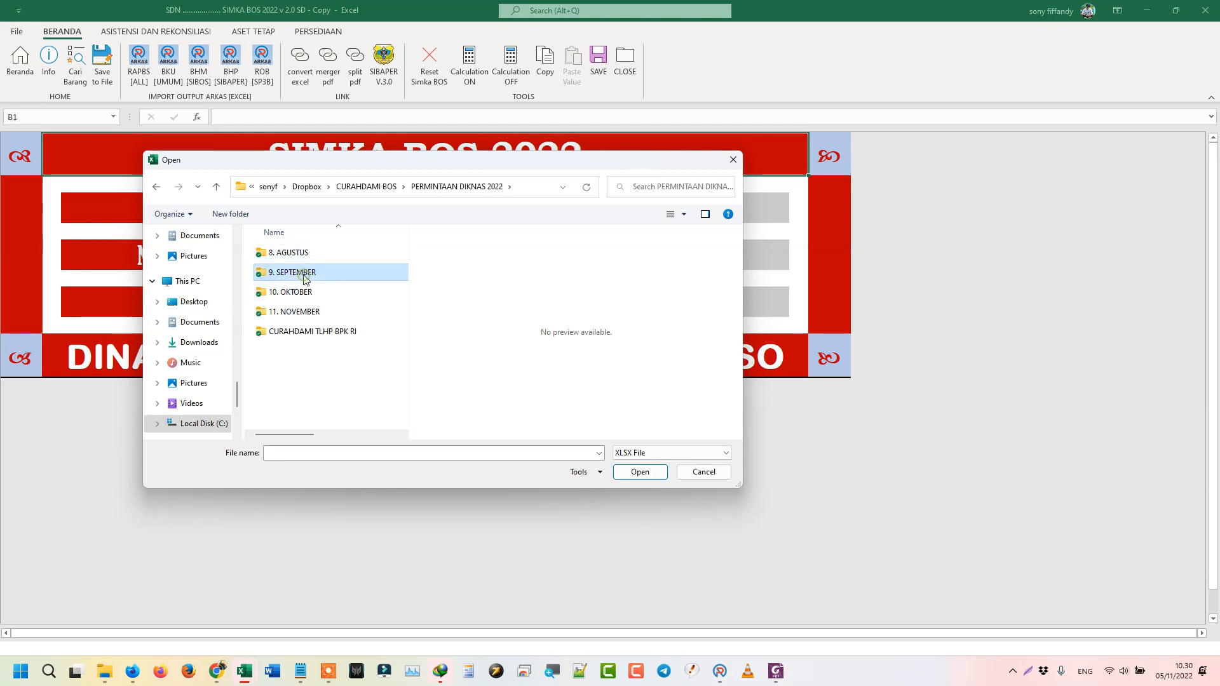
pyautogui.doubleClick(306, 273)
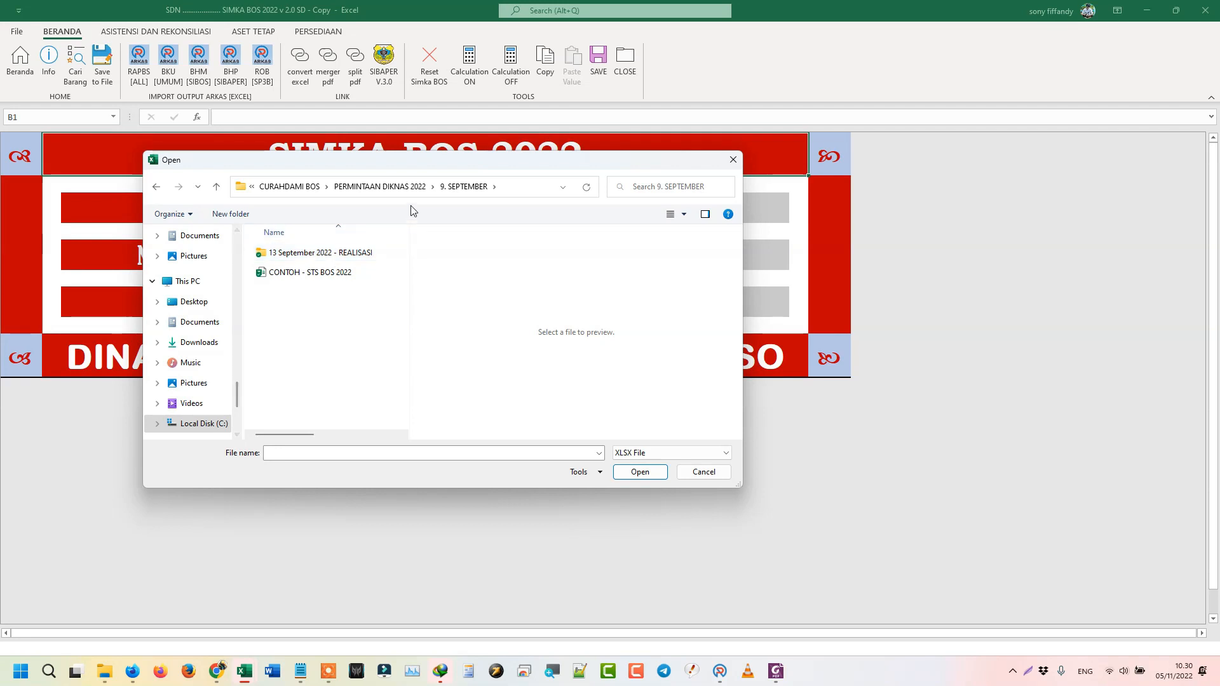
pyautogui.click(193, 343)
pyautogui.click(287, 286)
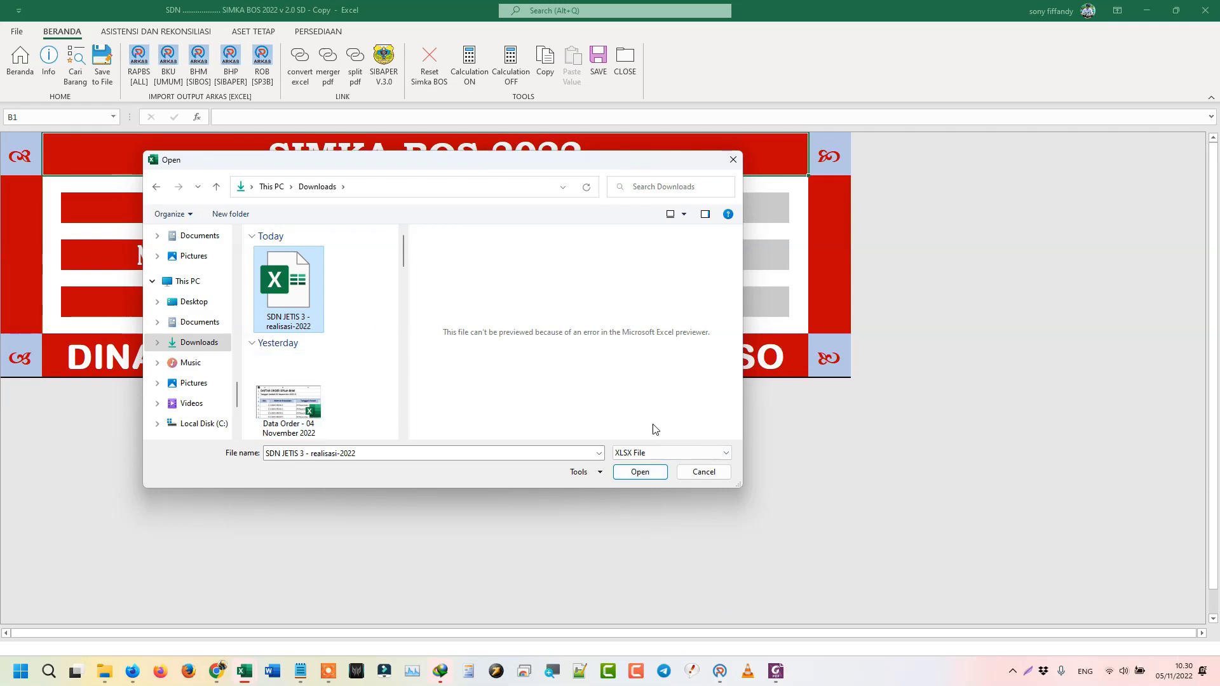
pyautogui.click(640, 472)
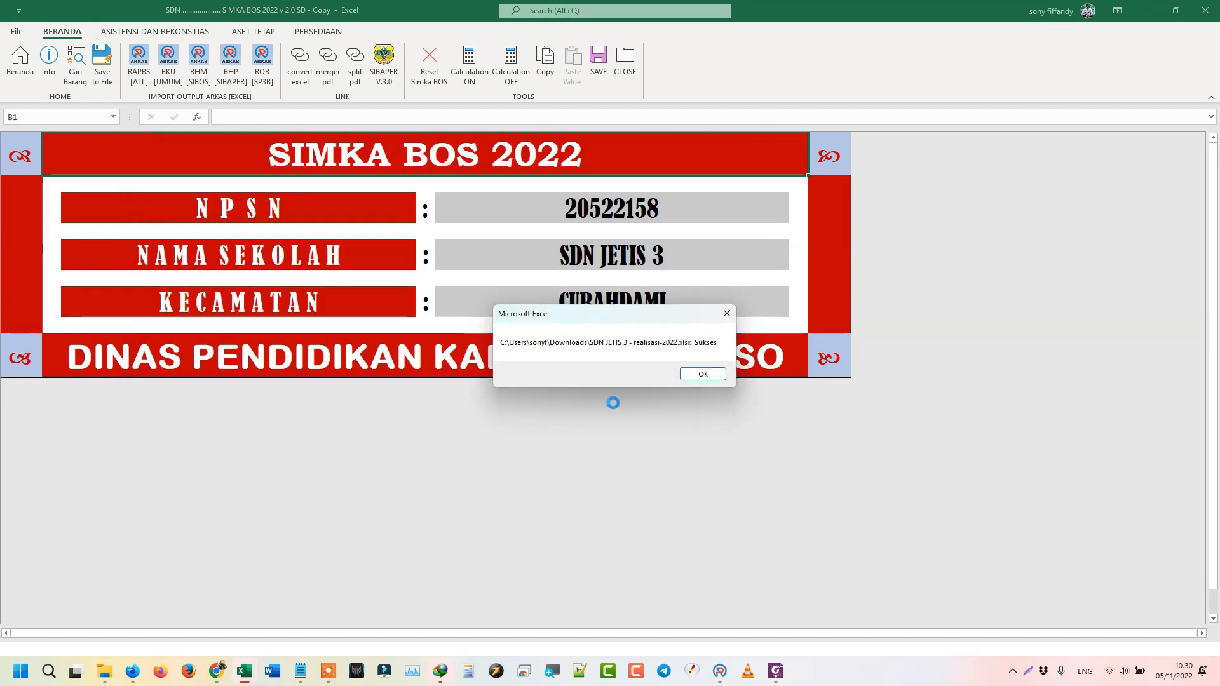
# - Dismiss the Sukses and 'Import Sukses !!!' messages, then show the reconciliation results via Info
pyautogui.click(712, 374)
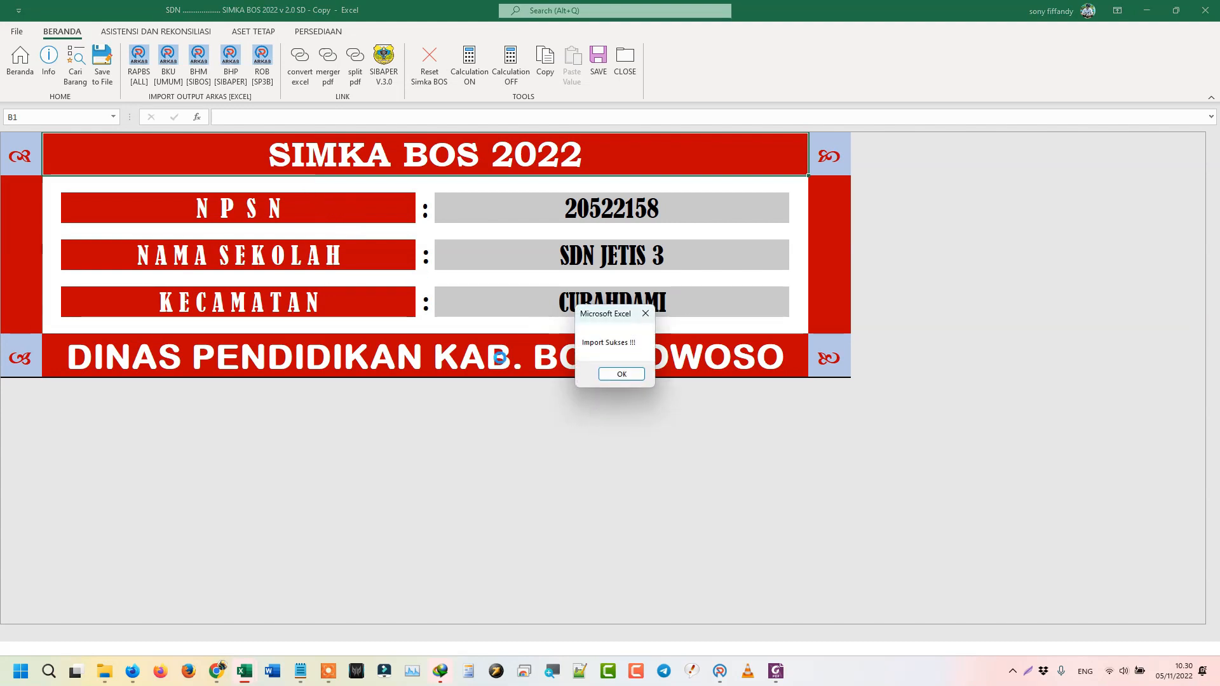
pyautogui.click(604, 376)
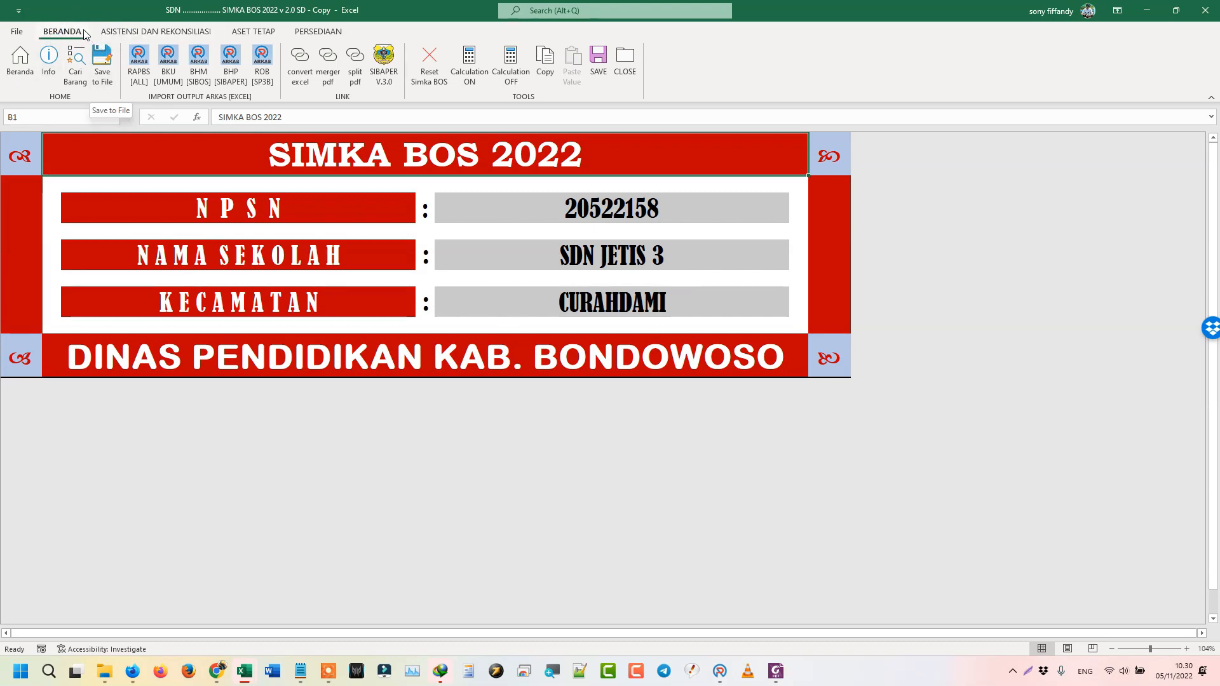
pyautogui.click(51, 80)
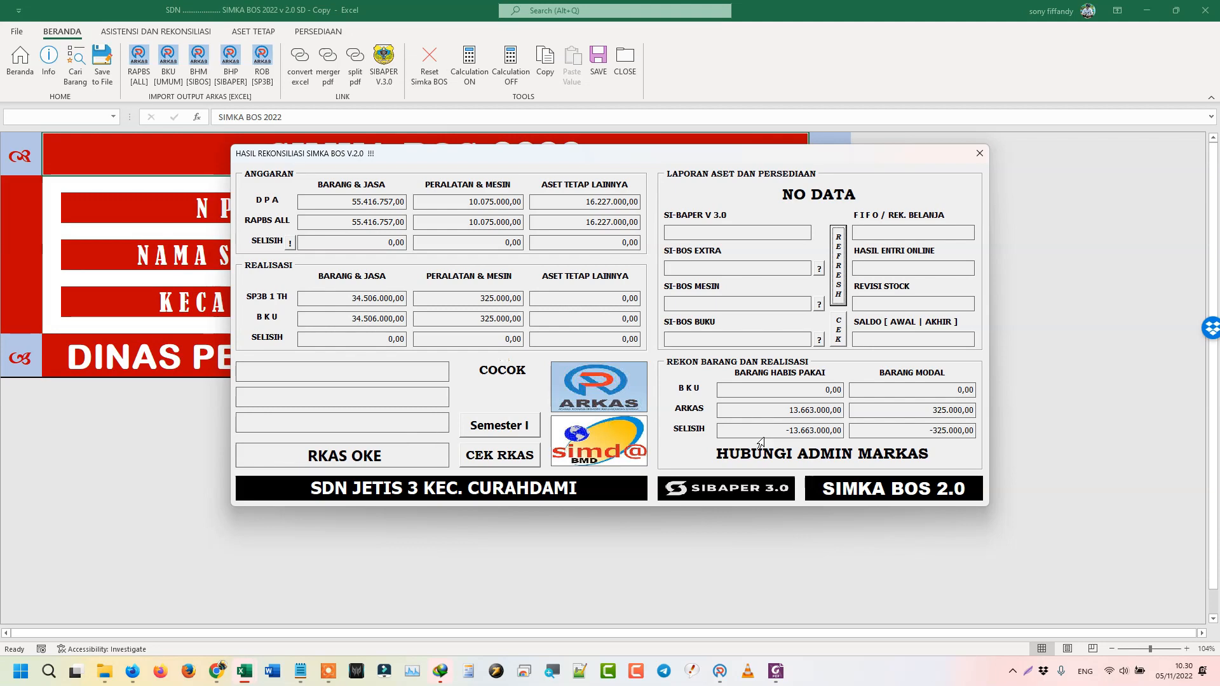
# - Refresh the HASIL REKONSILIASI SIMKA BOS check, then close the dialog to return to the cover sheet
pyautogui.moveTo(750, 455); pyautogui.dragTo(905, 455)
pyautogui.doubleClick(512, 377)
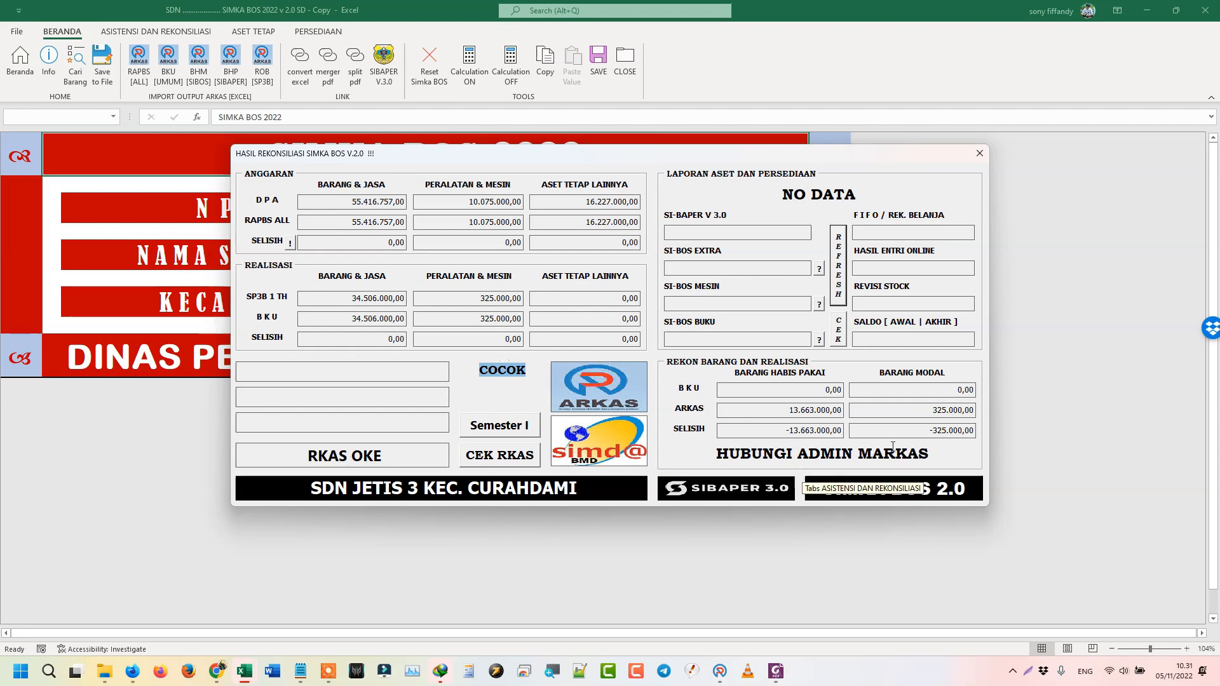
pyautogui.click(839, 265)
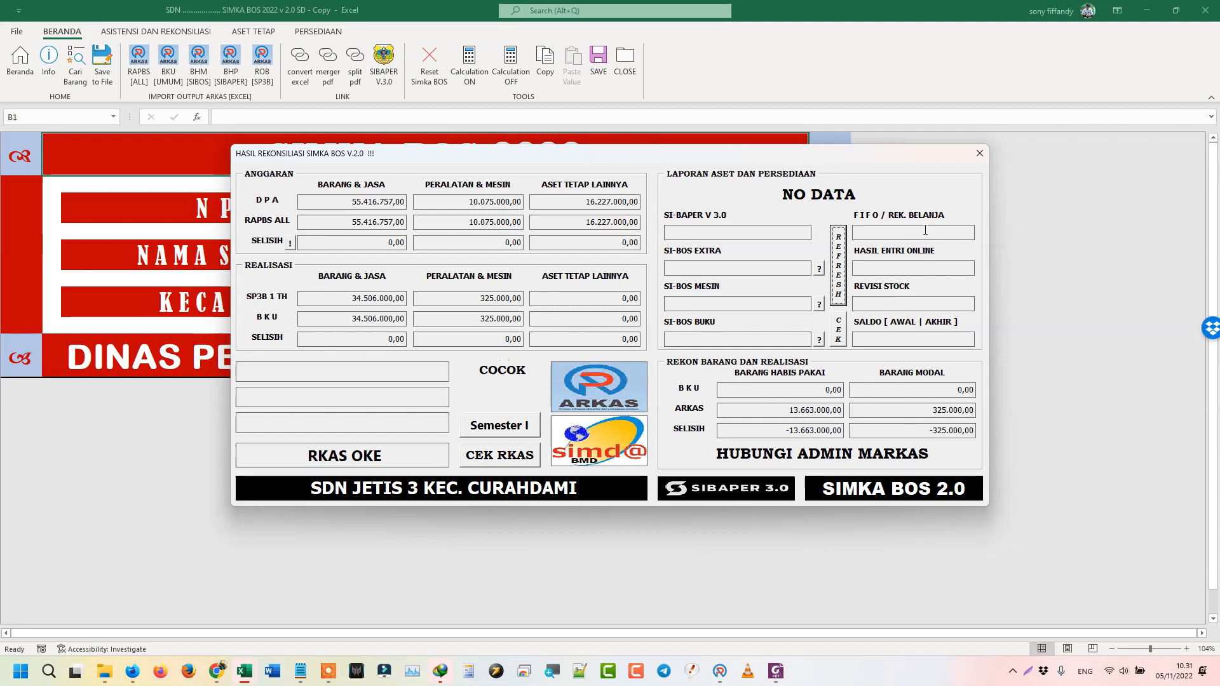
pyautogui.click(979, 154)
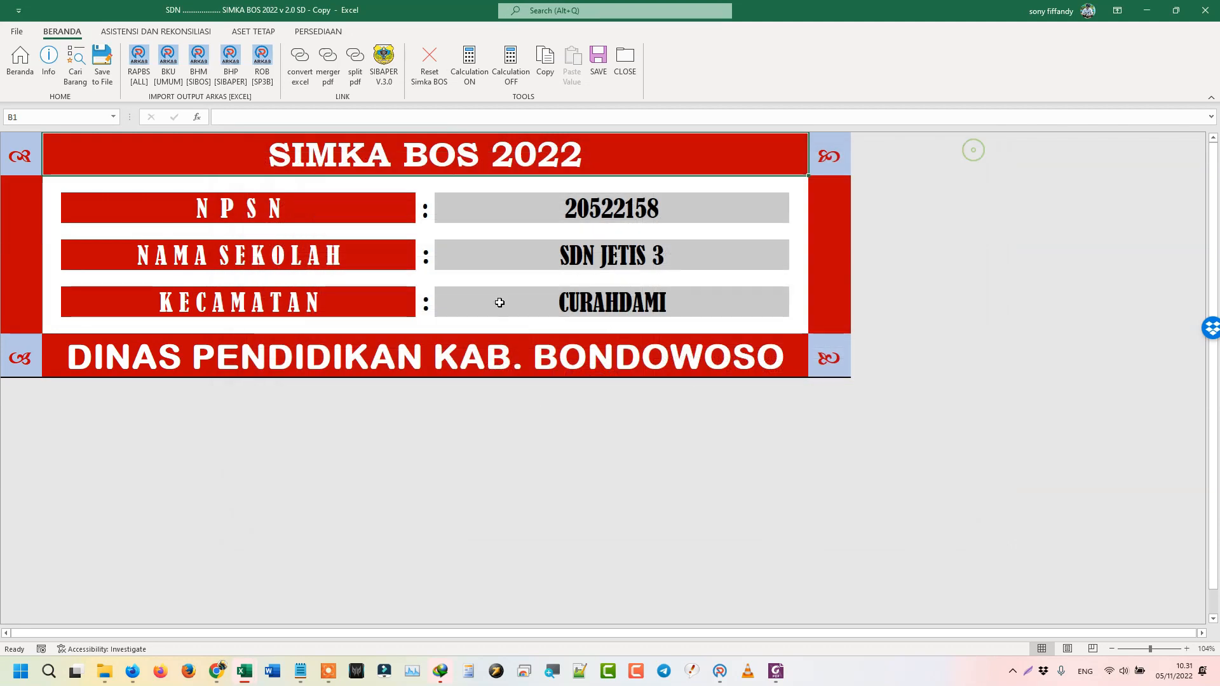
# - Run Cek RKAS on the ASISTENSI DAN REKONSILIASI tab and acknowledge the STEMPEL OK ADMIN message
pyautogui.click(159, 31)
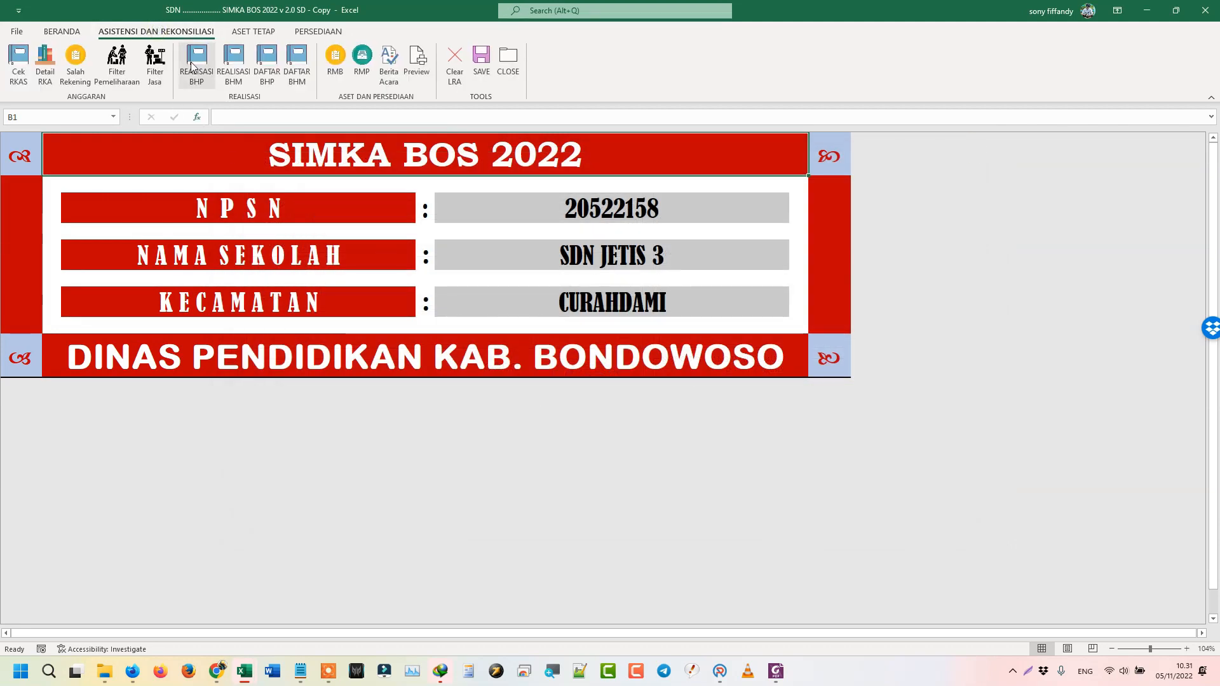
pyautogui.click(28, 74)
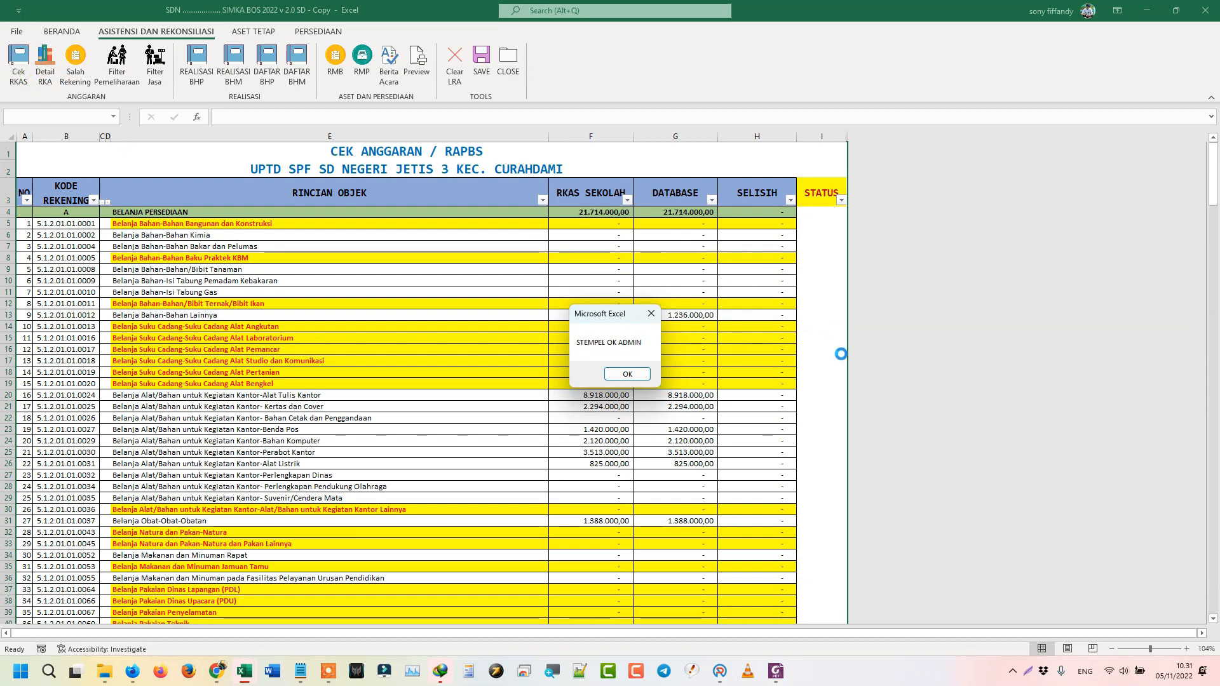
pyautogui.click(627, 374)
# - Apply the Detail RKA, Salah Rekening, Pemeliharaan and Jasa filters, then generate the REALISASI BHP list
pyautogui.click(44, 63)
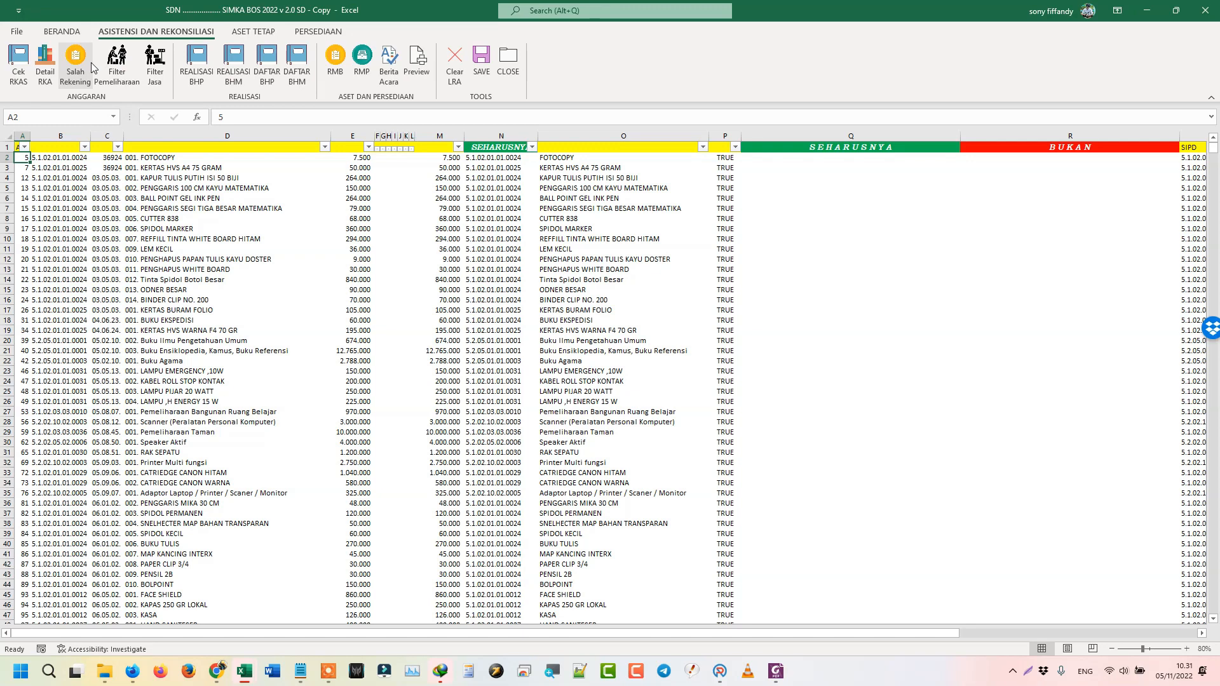
pyautogui.click(76, 70)
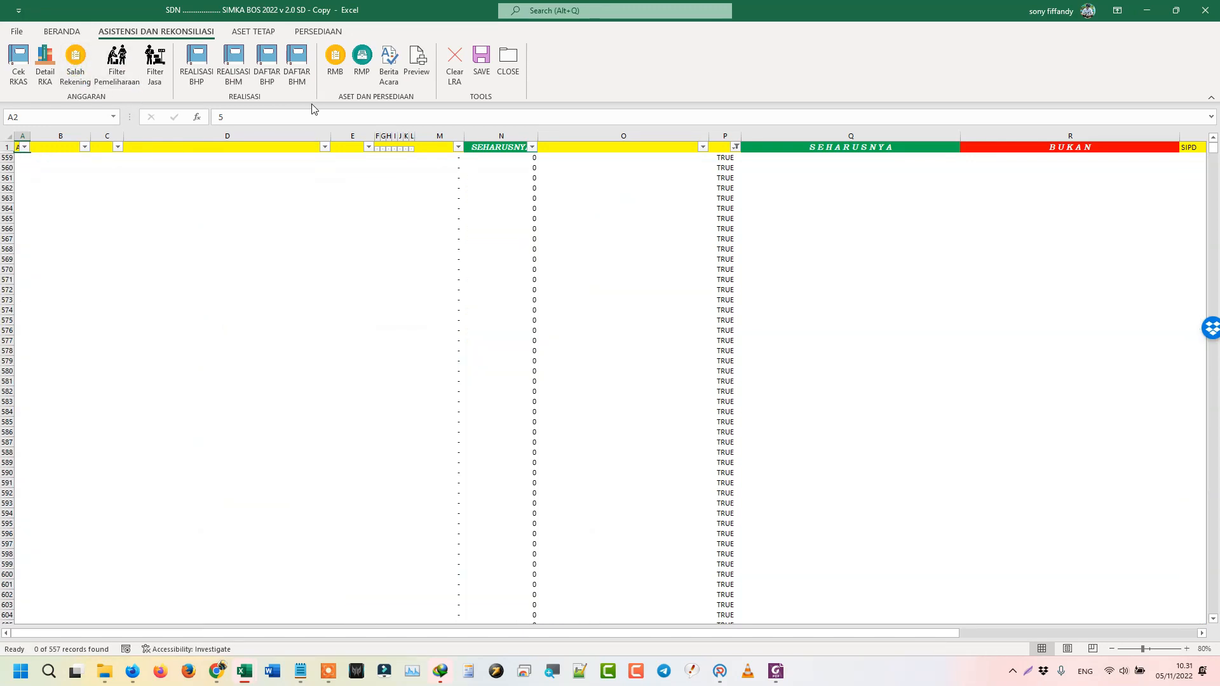
pyautogui.click(121, 75)
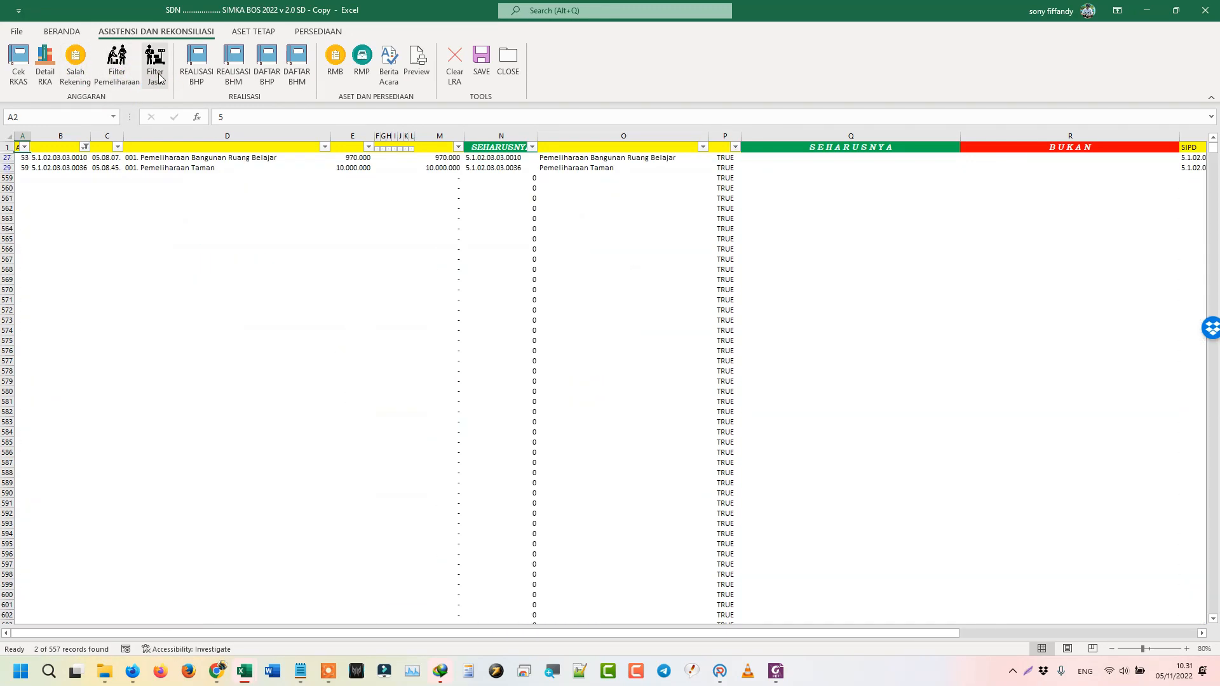
pyautogui.click(158, 75)
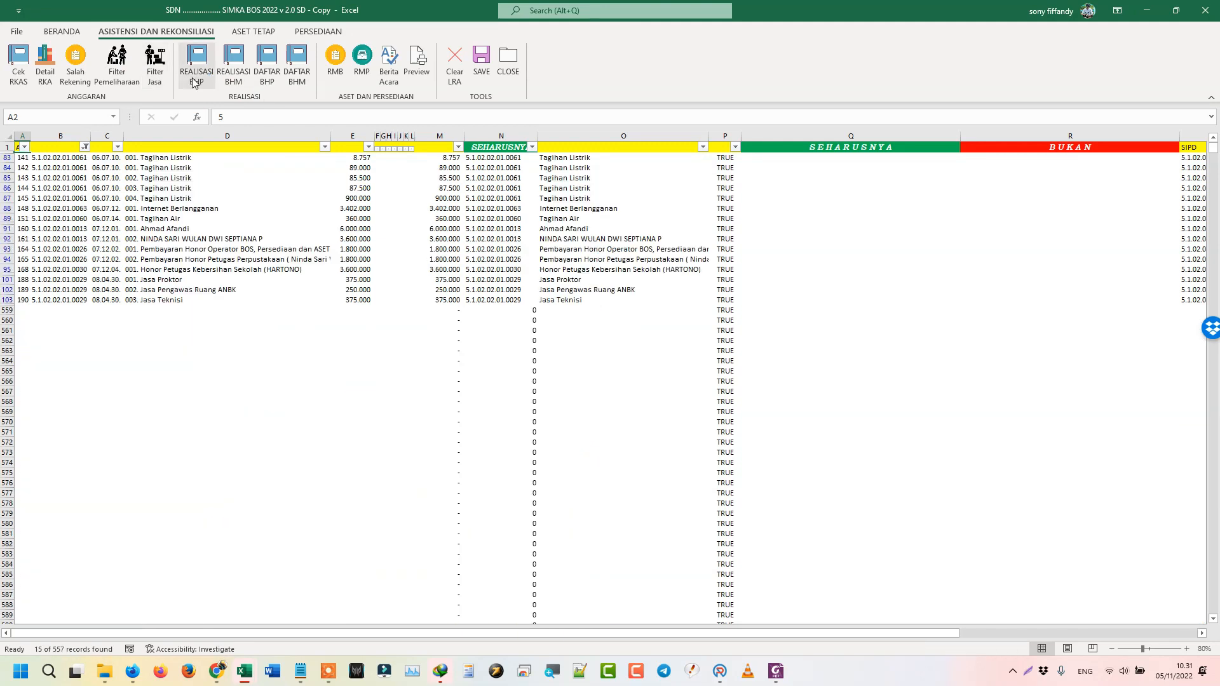
pyautogui.click(205, 77)
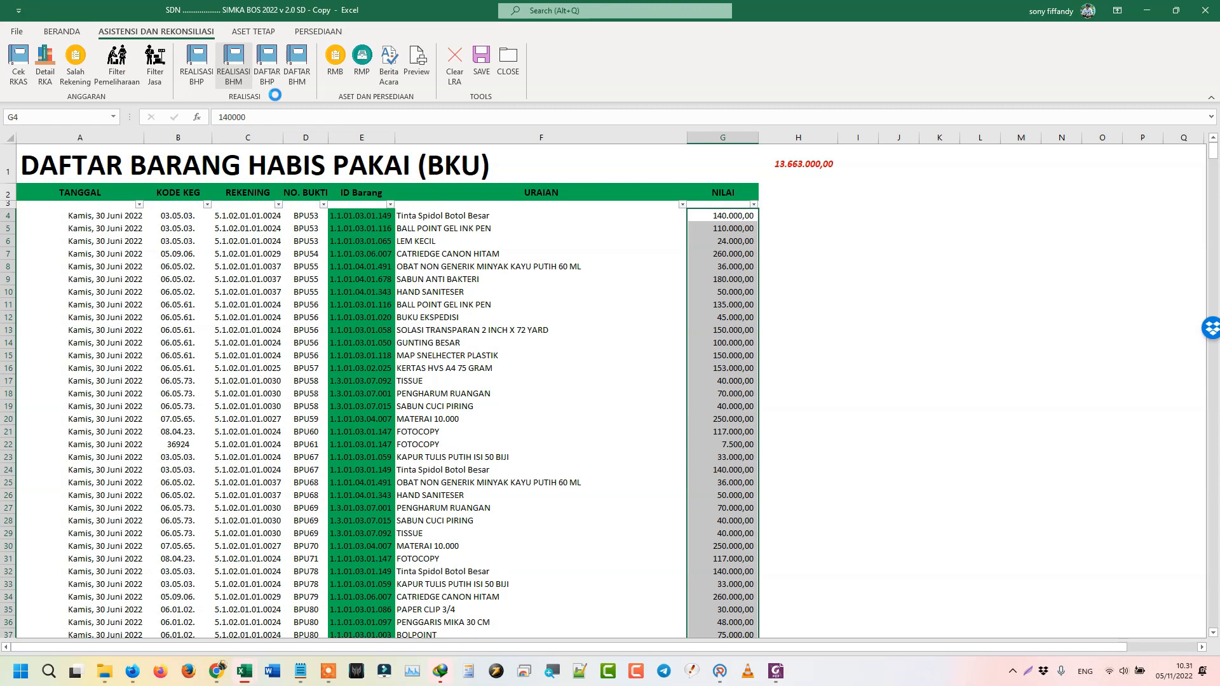
# - Generate the DAFTAR BHP item list with quantity, unit price and total per item
pyautogui.click(262, 69)
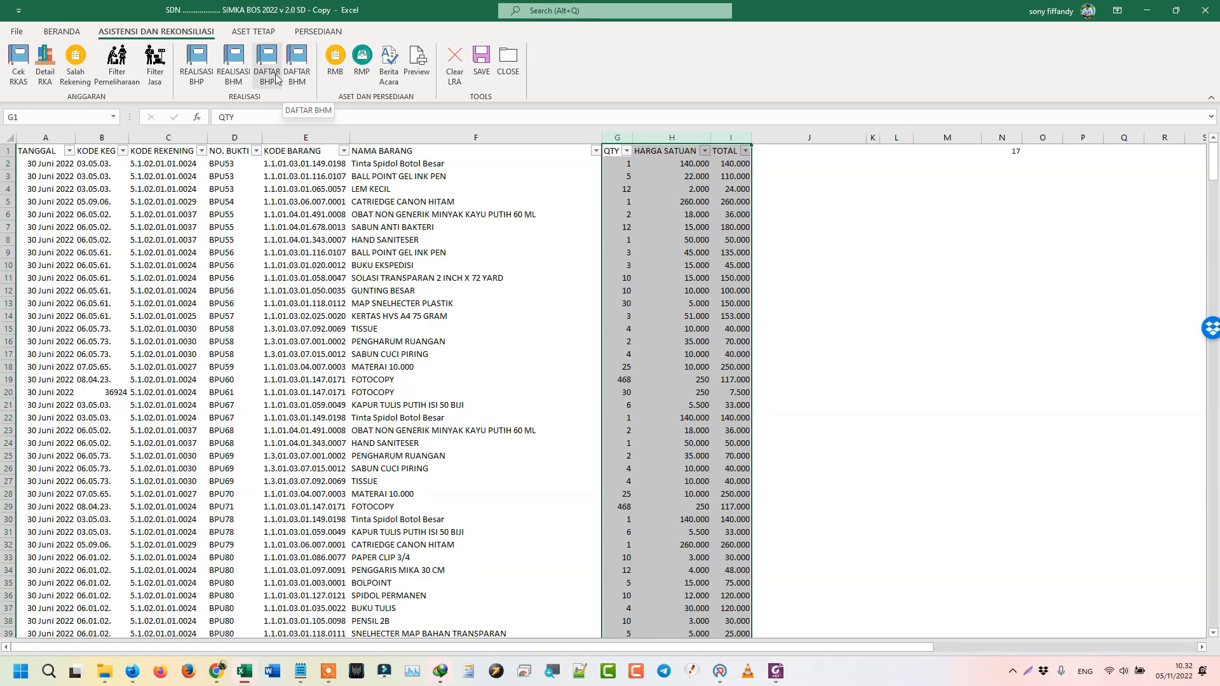
# - Run PROSES on the ASET TETAP tab and dismiss the Selanjutnya Isi Spesifikasi Barang reminder
pyautogui.click(269, 35)
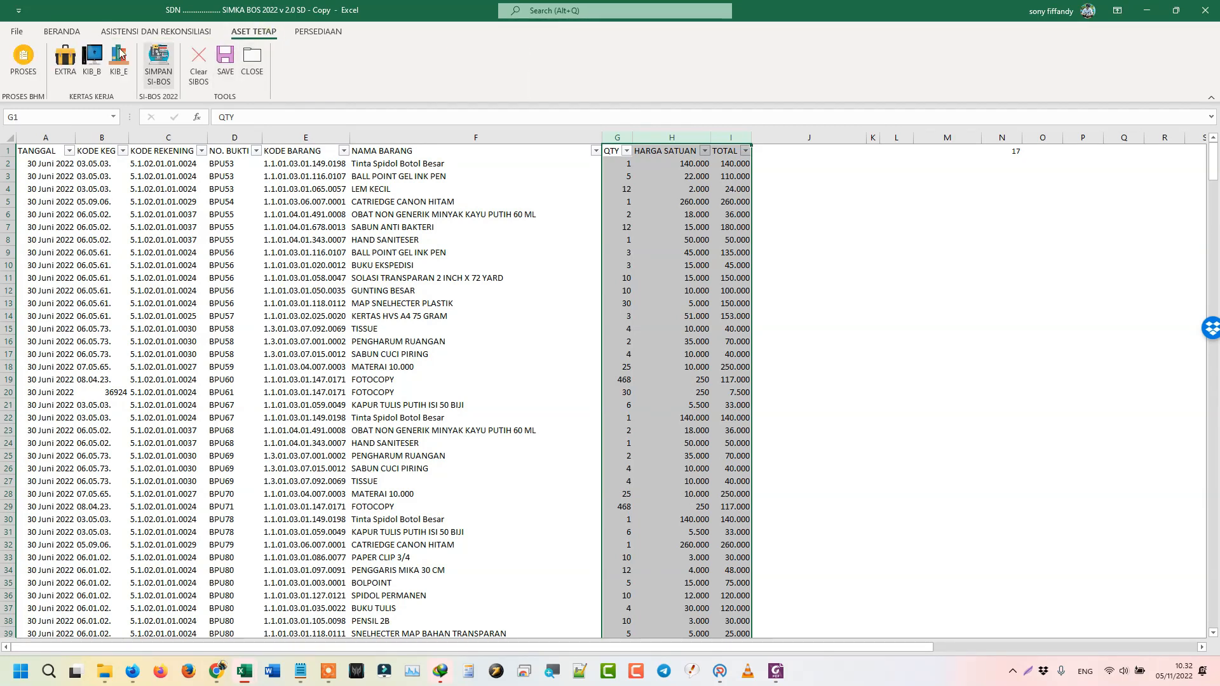
pyautogui.click(31, 59)
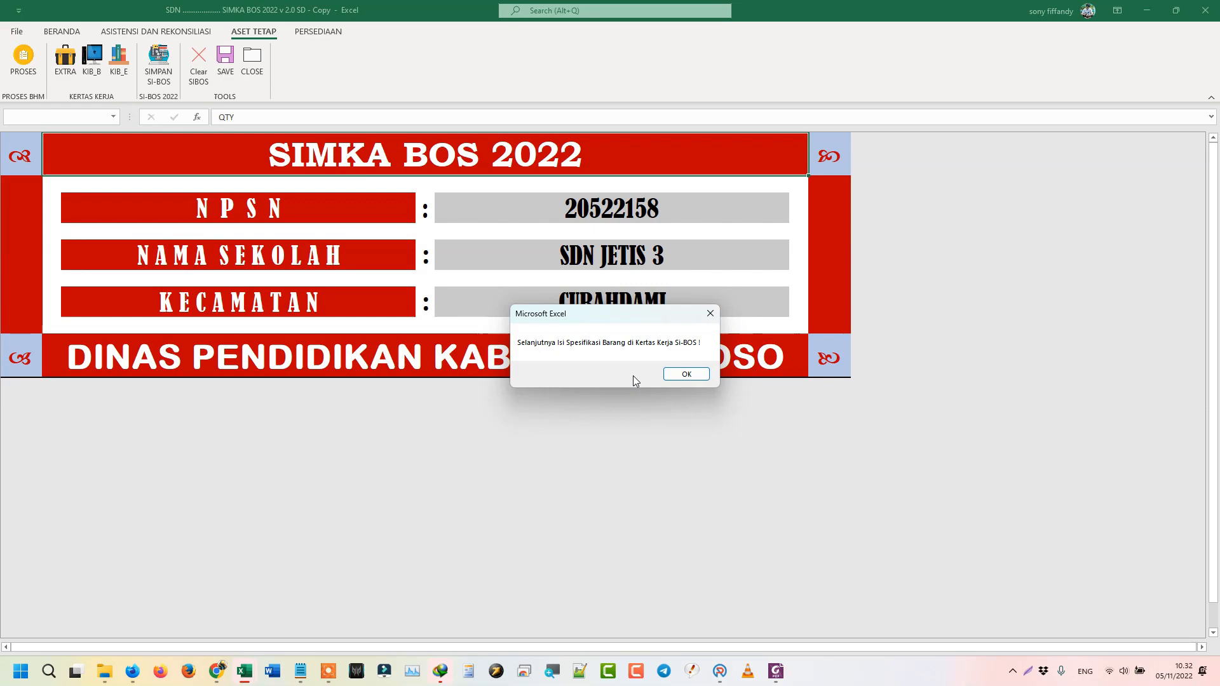
pyautogui.click(687, 374)
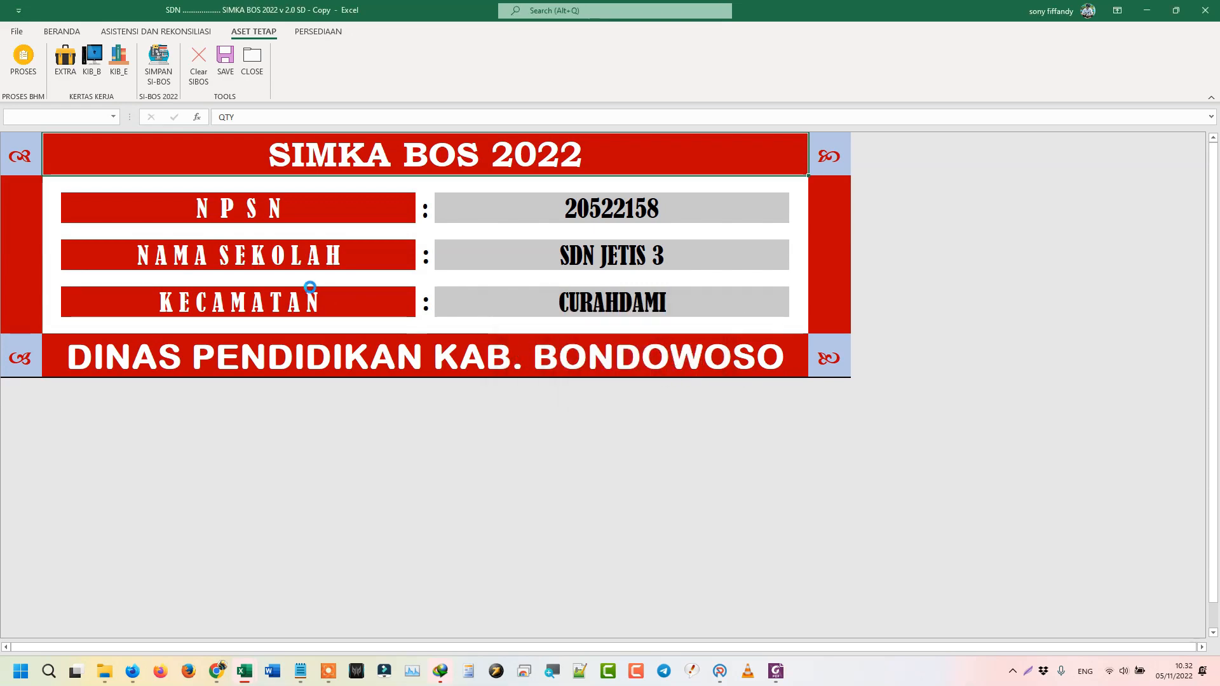
# - Open the KIB B sheet and review row 5 of the 325.000,00 computer item, then switch to KIB E
pyautogui.click(66, 70)
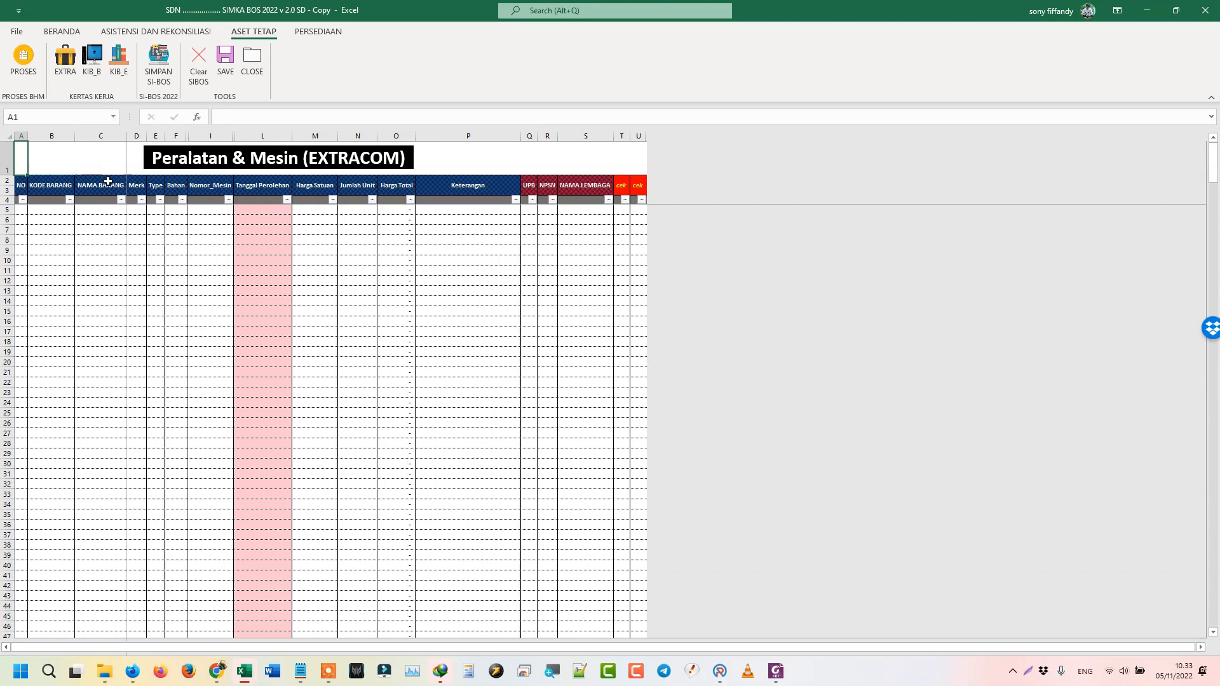
pyautogui.click(92, 59)
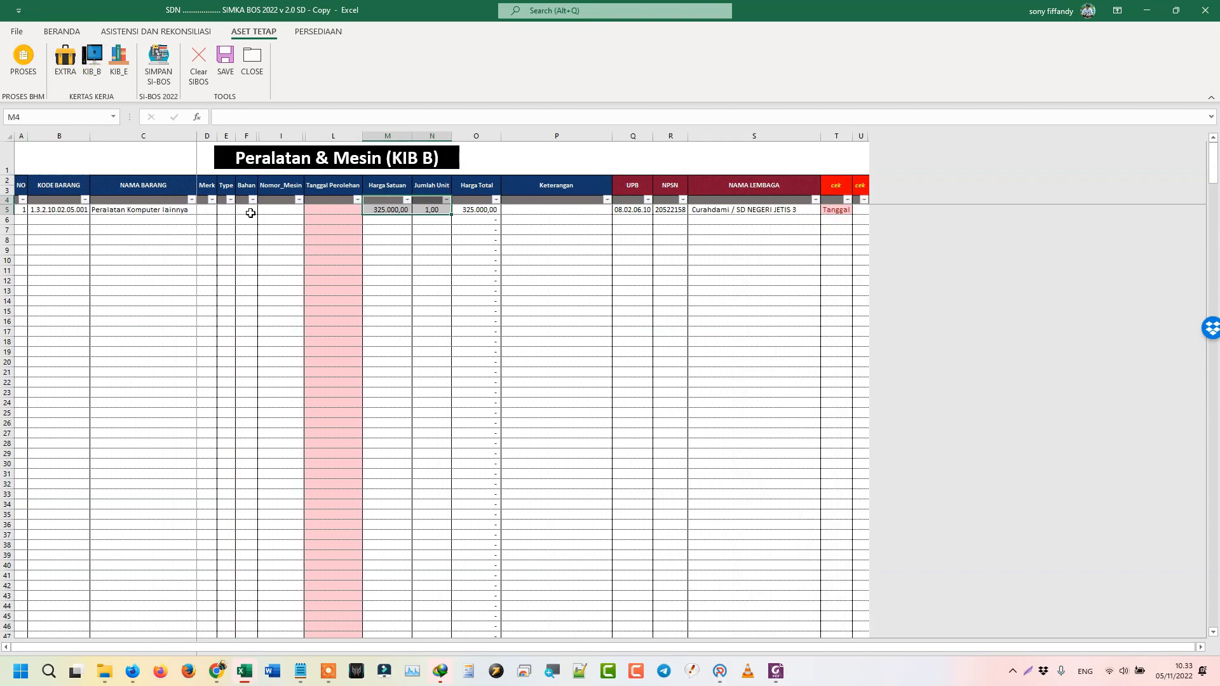
pyautogui.click(206, 214)
pyautogui.click(229, 210)
pyautogui.click(247, 212)
pyautogui.click(272, 211)
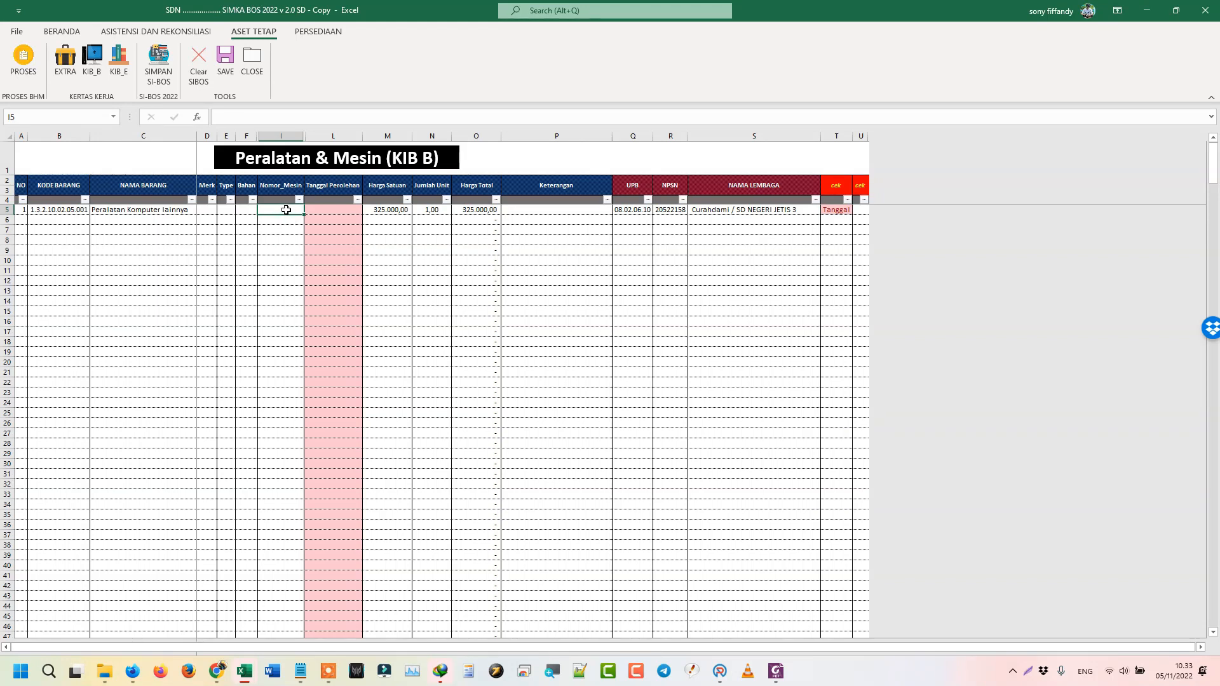
pyautogui.click(326, 210)
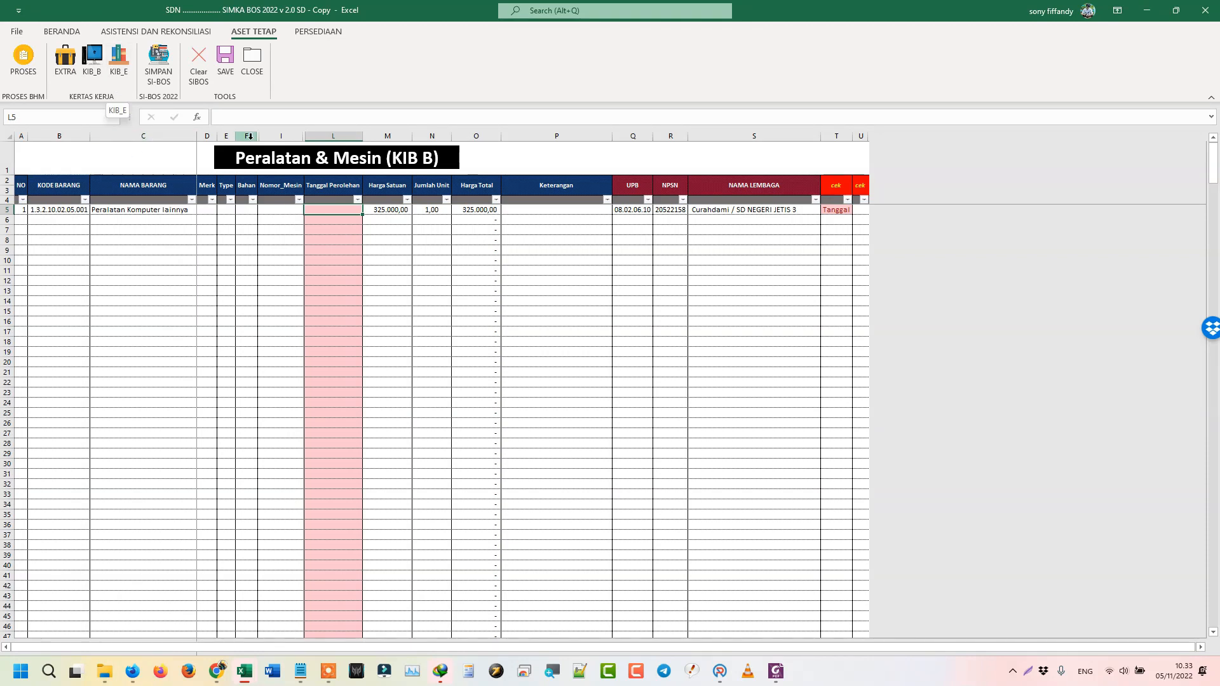
pyautogui.click(115, 80)
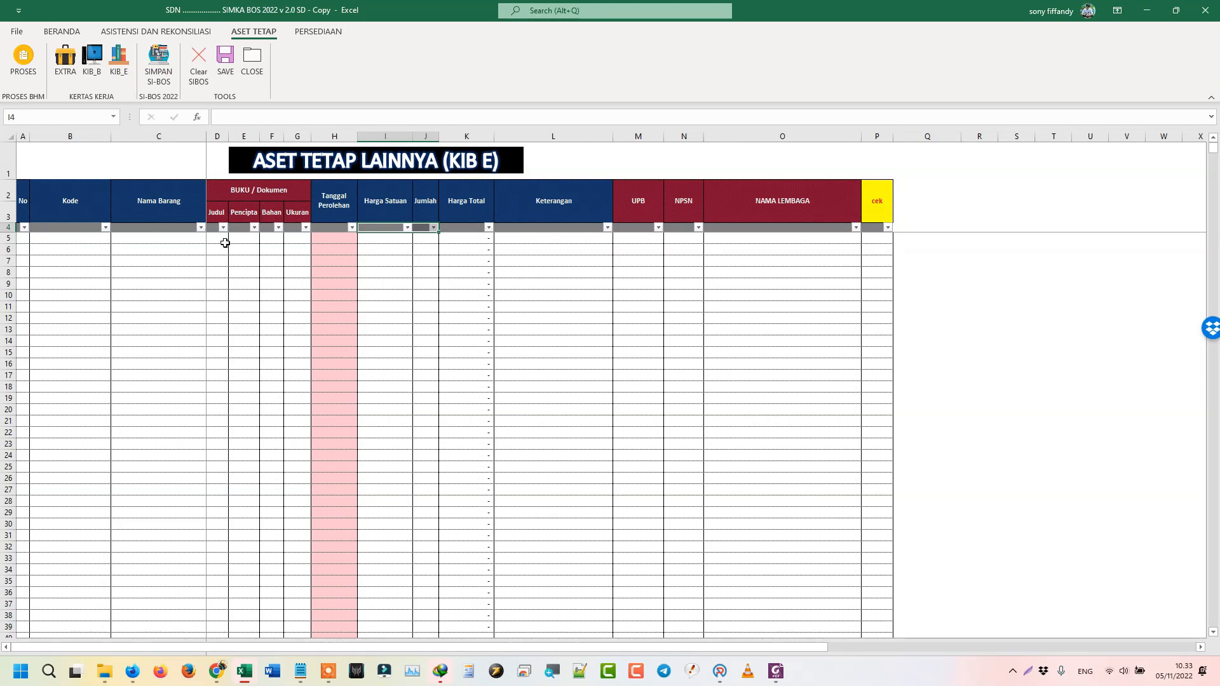
# - Inspect the empty KIB E sheet, selecting the first-row Ukuran cell and scrolling through its rows
pyautogui.click(293, 239)
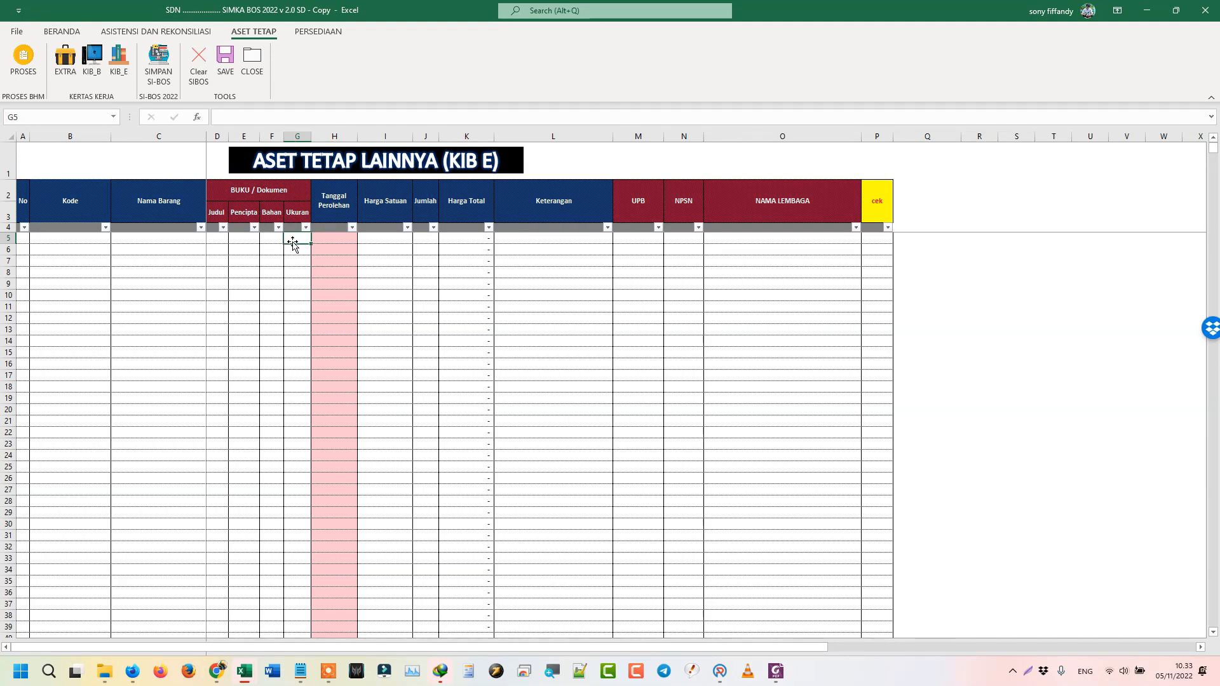
pyautogui.scroll(-9, 280, 375)
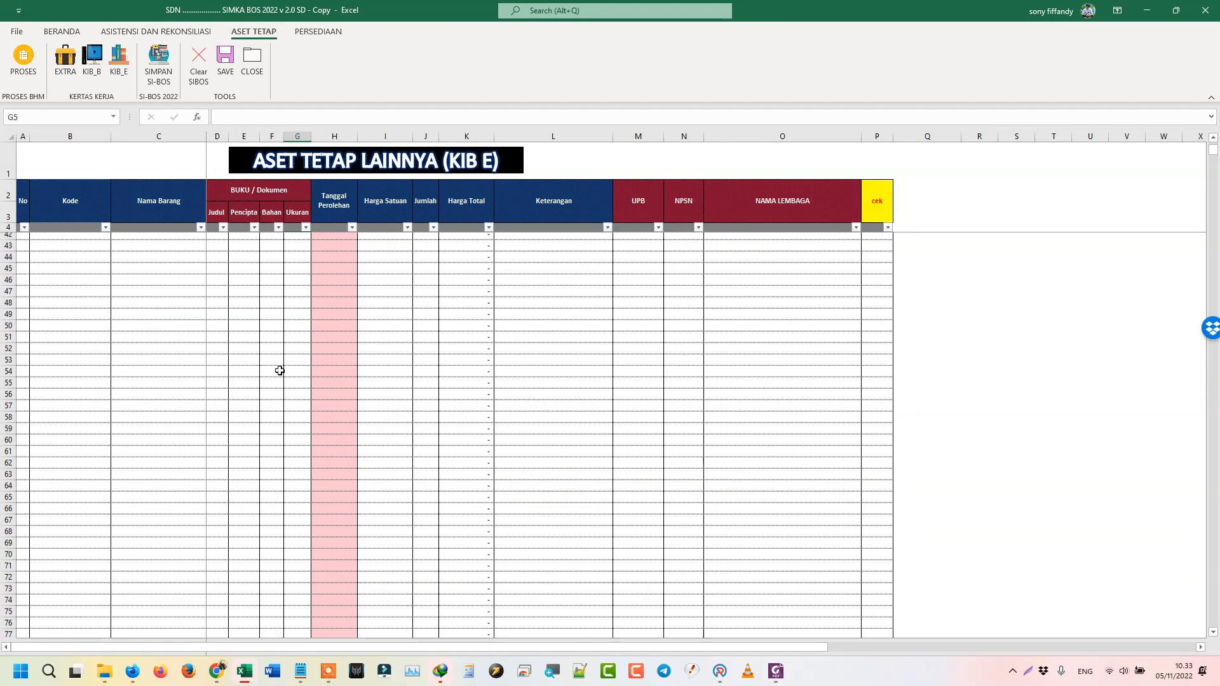
pyautogui.scroll(9, 286, 324)
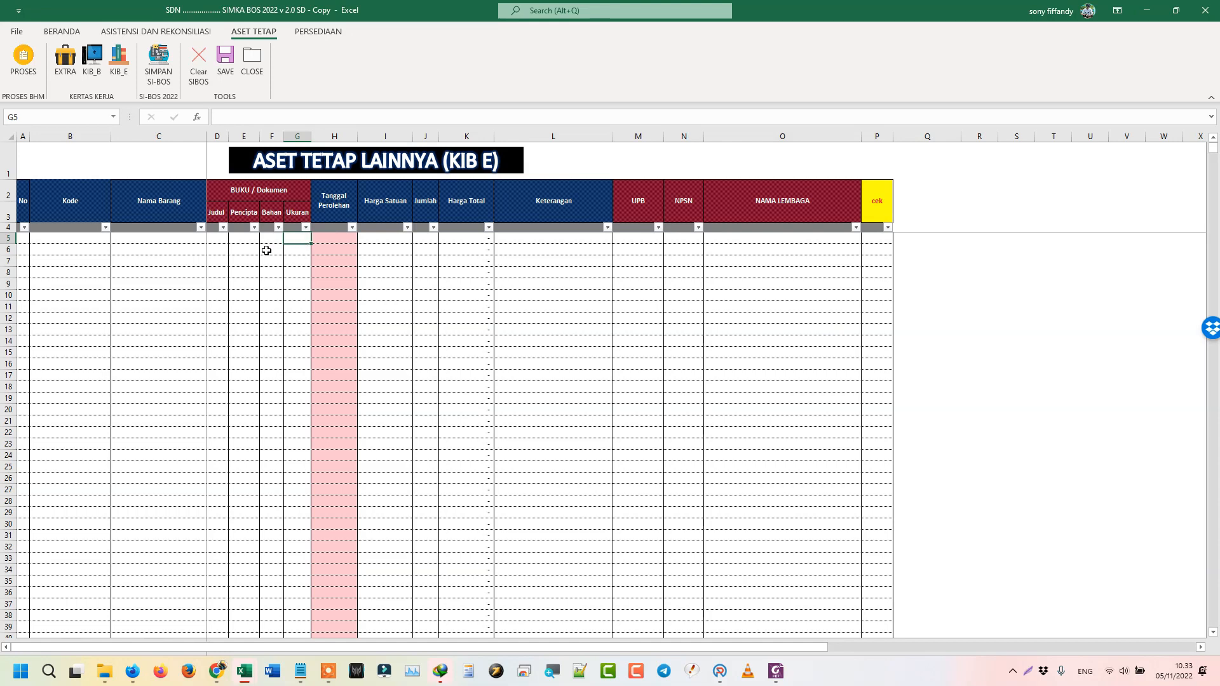
pyautogui.moveTo(114, 677)
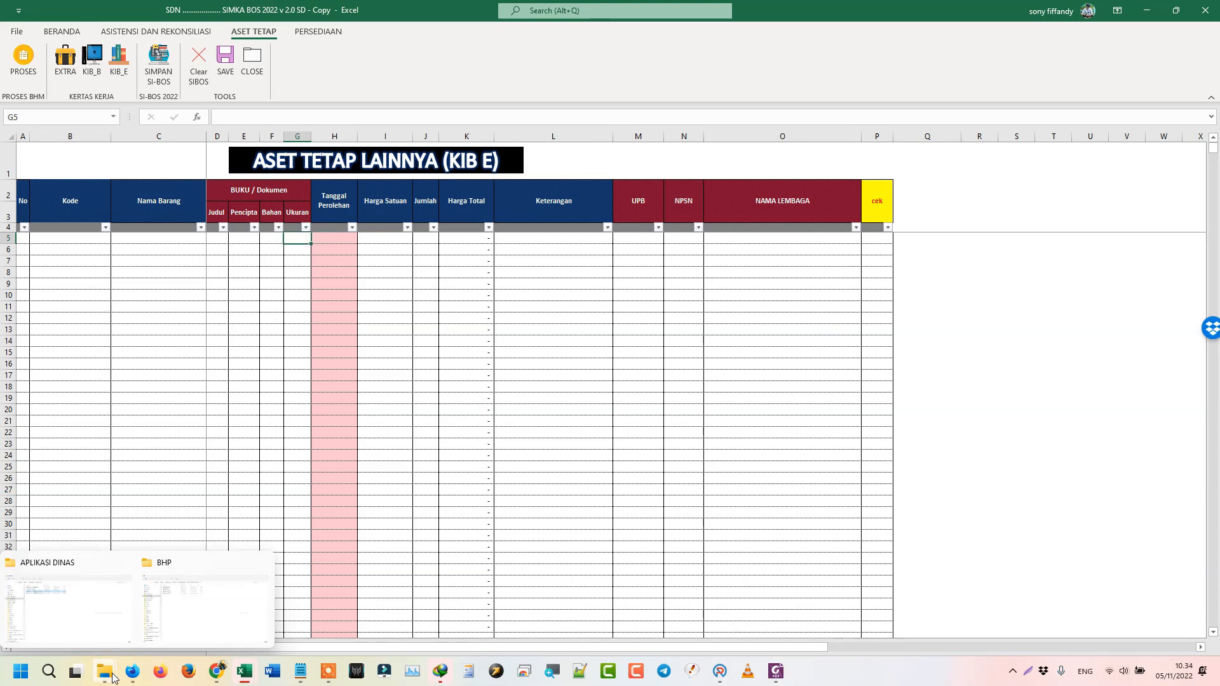
# - Go to CURAHDAMI BOS > UPTD SPF SDN KUPANG and open the KERTAS BANTU BUKU - BHM workbook
pyautogui.click(204, 626)
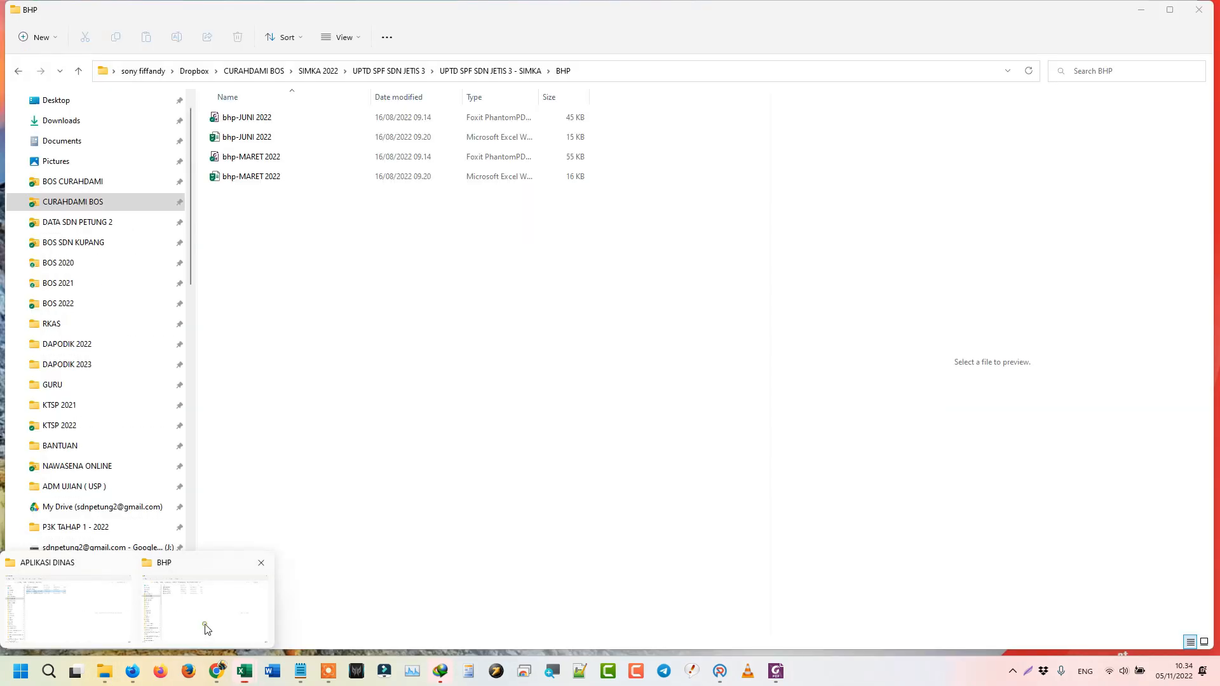
pyautogui.click(334, 72)
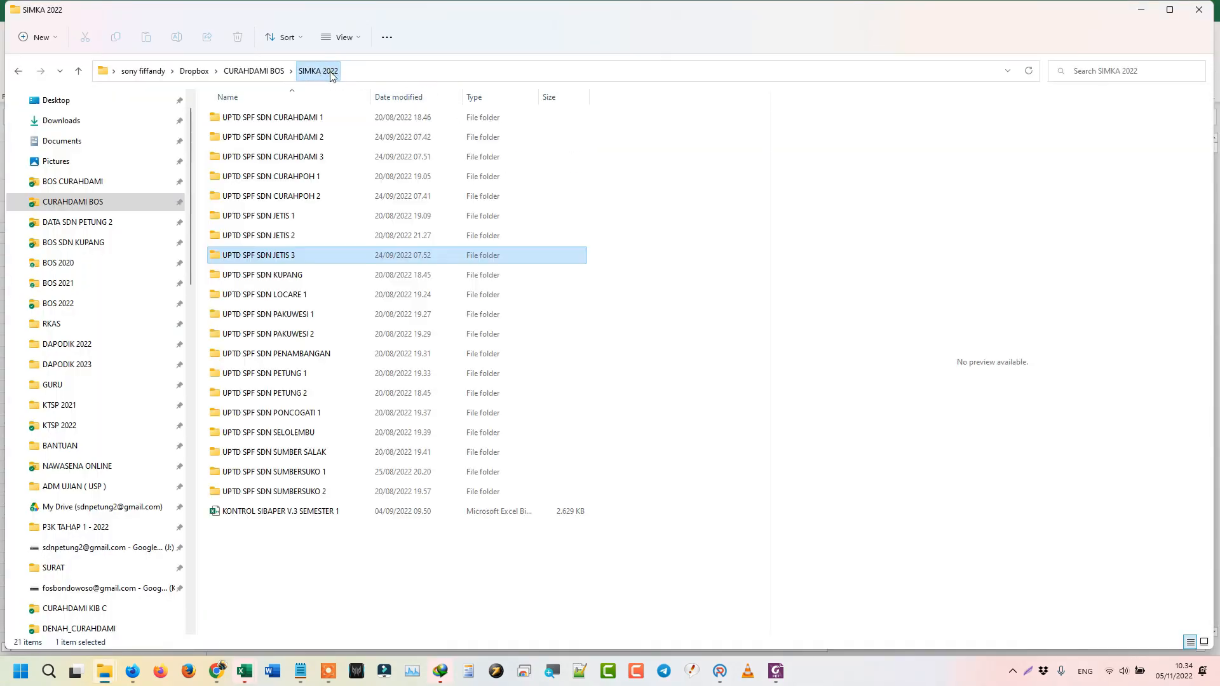
pyautogui.doubleClick(262, 275)
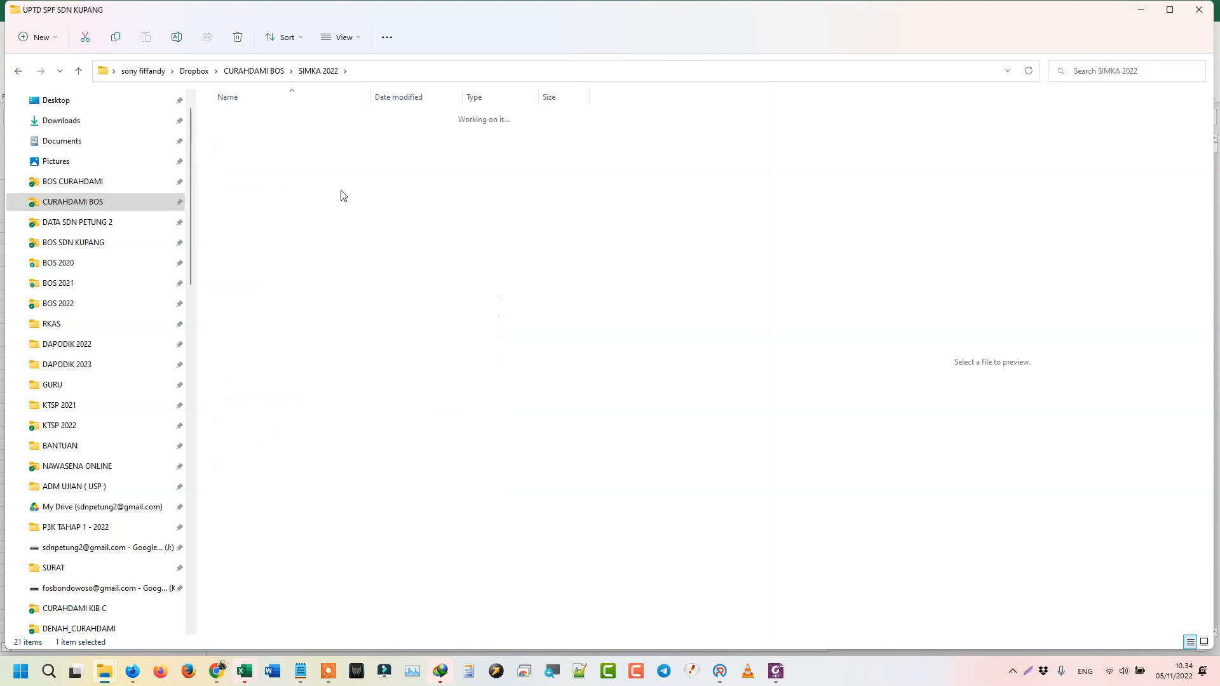
pyautogui.click(249, 72)
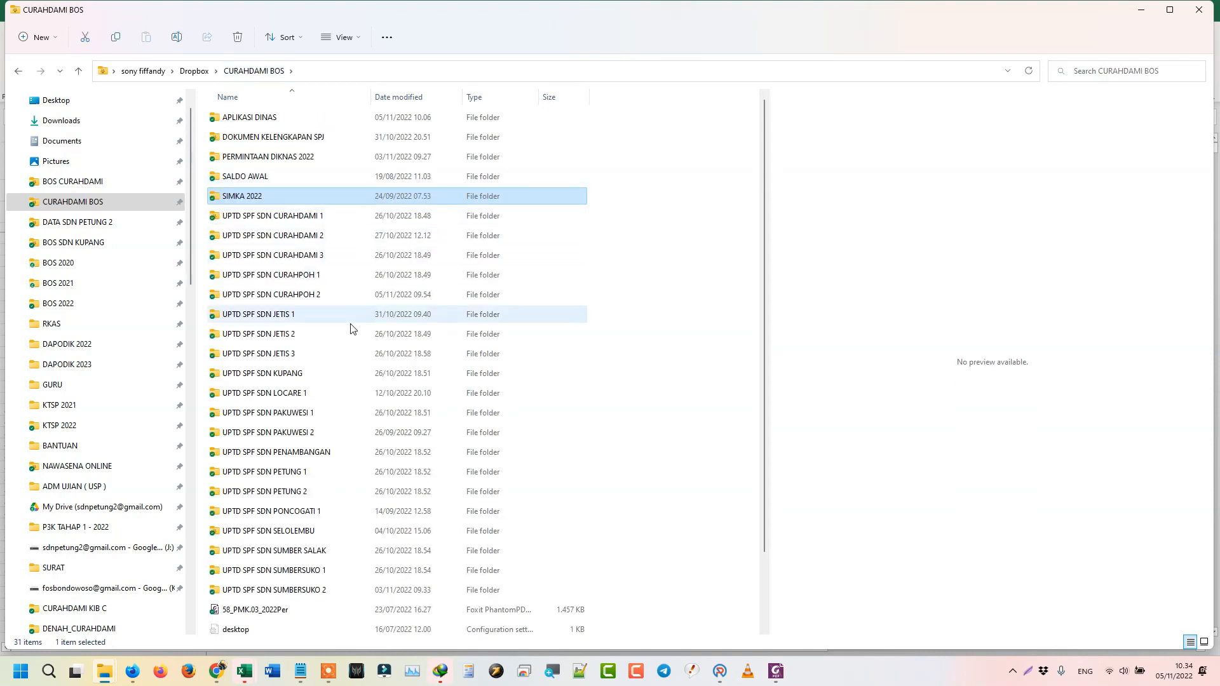
pyautogui.doubleClick(298, 378)
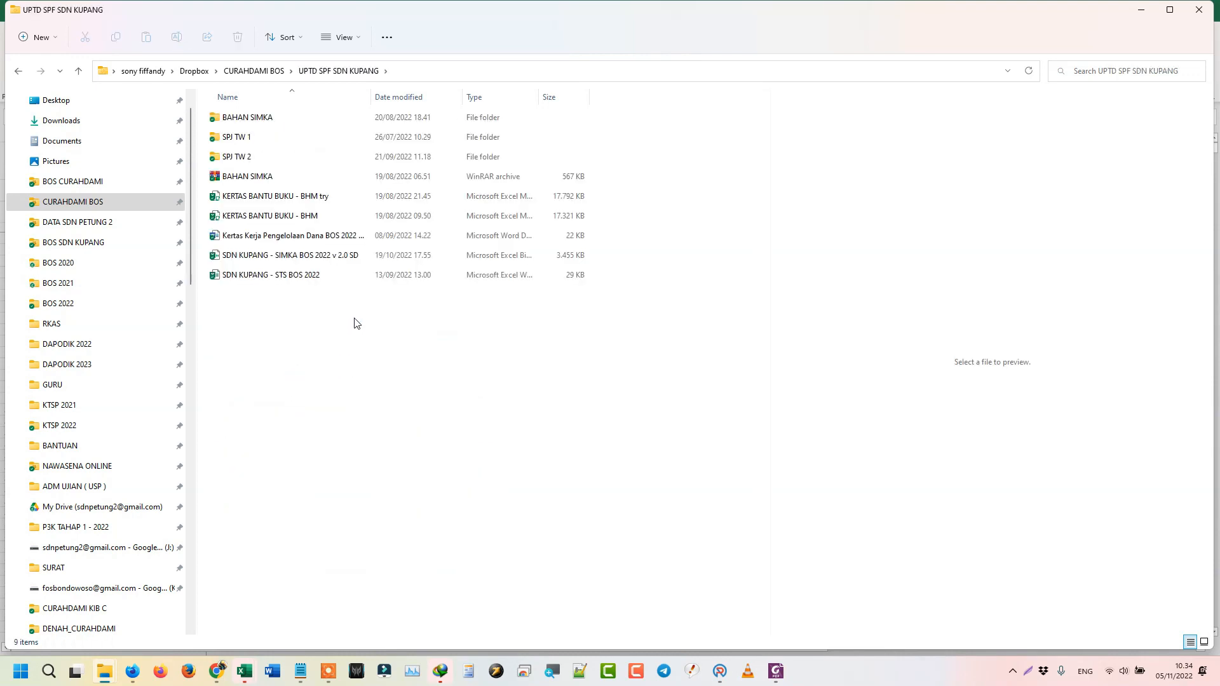
pyautogui.doubleClick(275, 219)
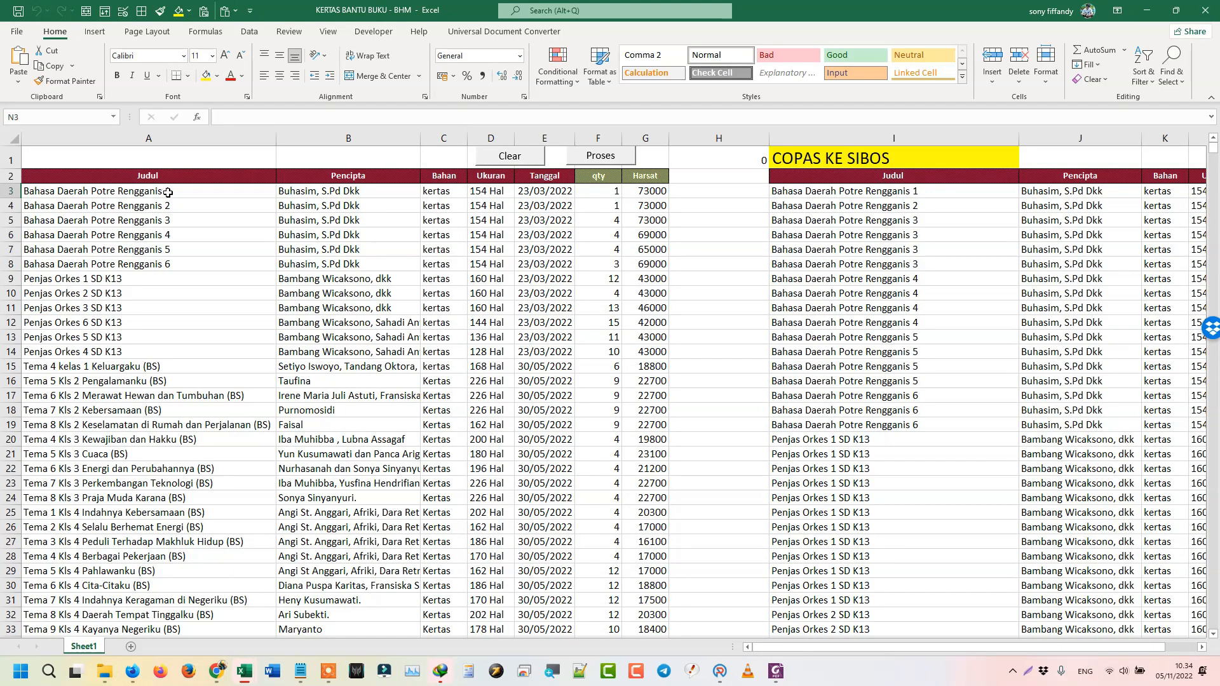
# - Clear and rebuild the COPAS KE SIBOS columns I–M from the book list, then minimise the workbook
pyautogui.click(168, 192)
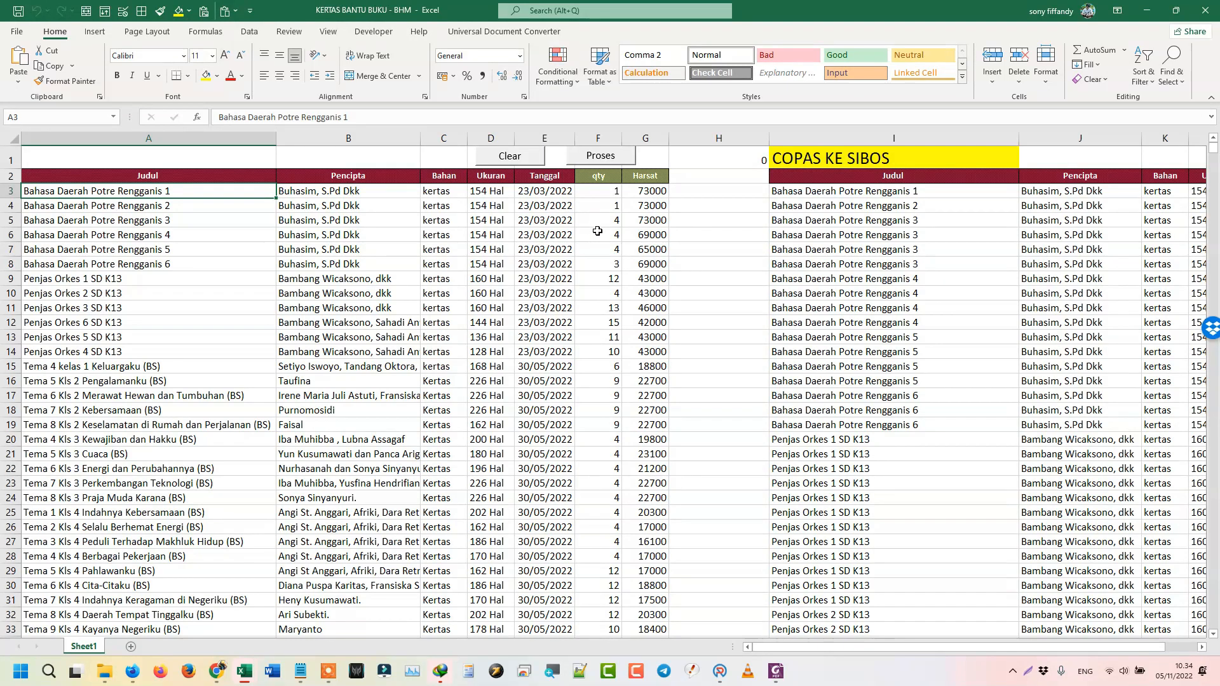
pyautogui.moveTo(609, 222); pyautogui.dragTo(181, 238)
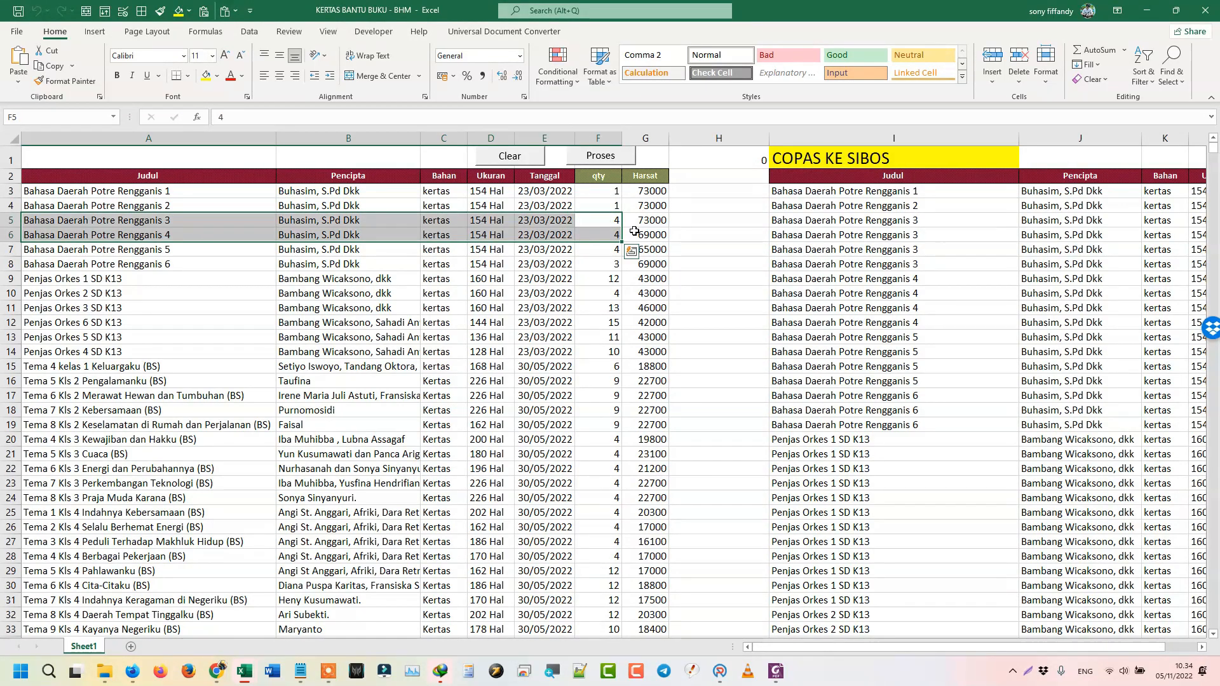
pyautogui.click(613, 221)
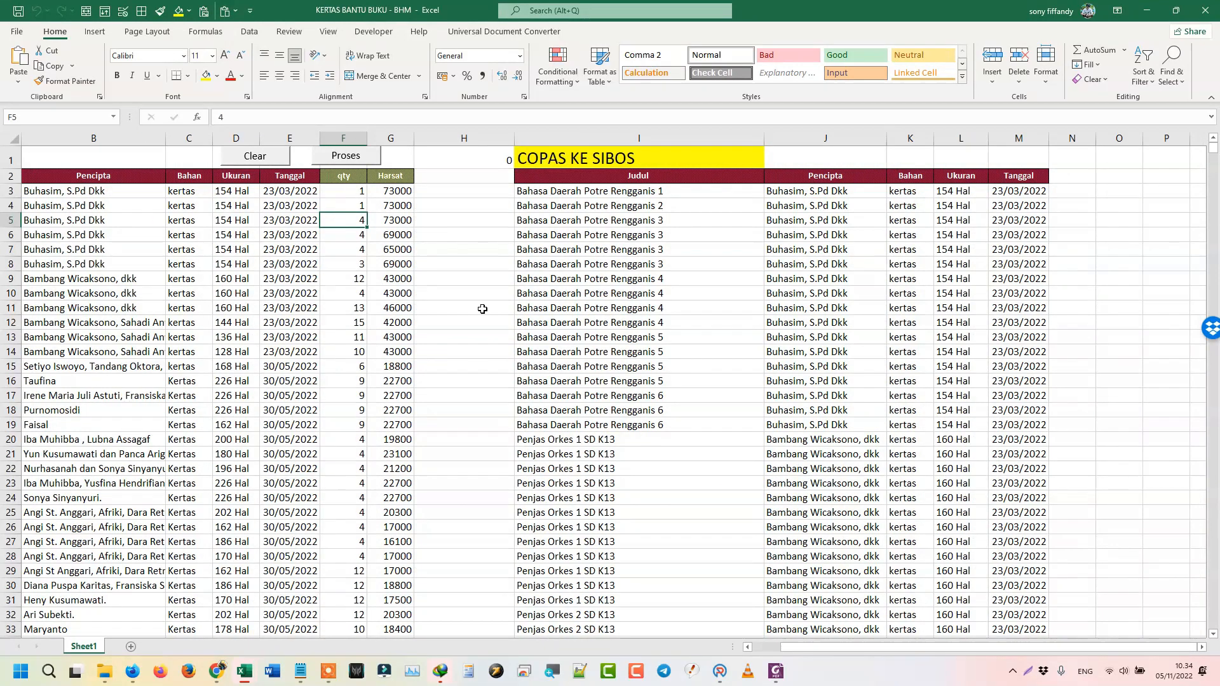
pyautogui.click(260, 159)
pyautogui.click(358, 162)
pyautogui.scroll(-1, 639, 465)
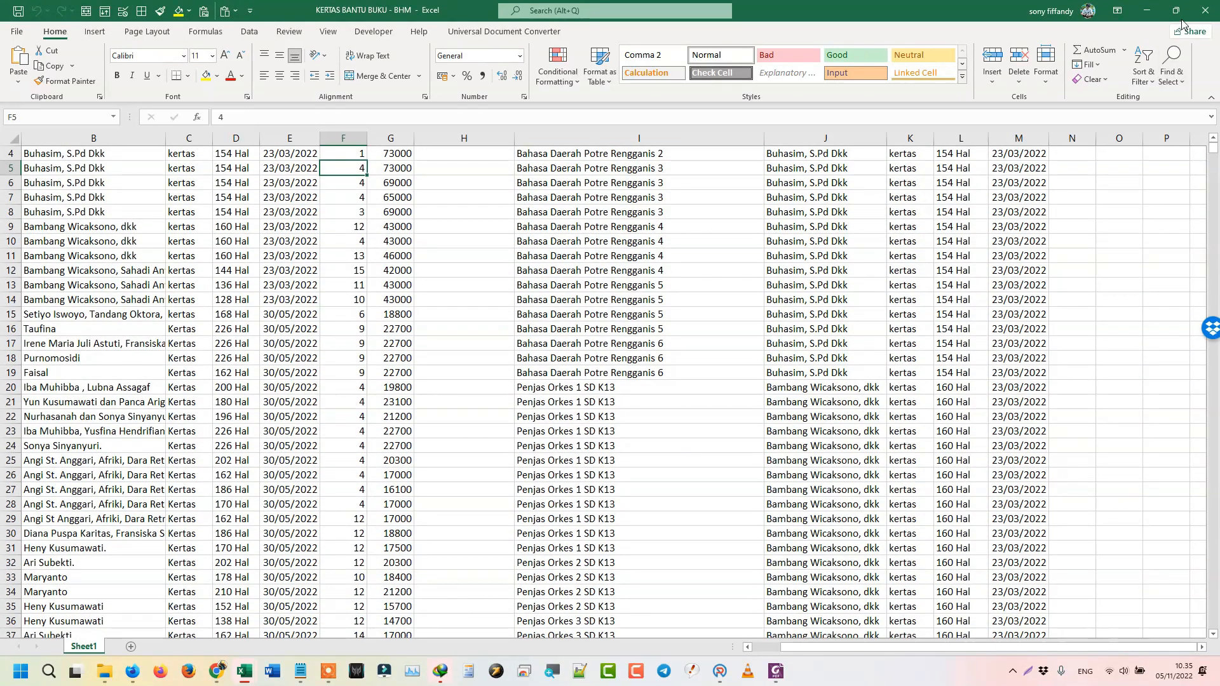
pyautogui.click(1157, 14)
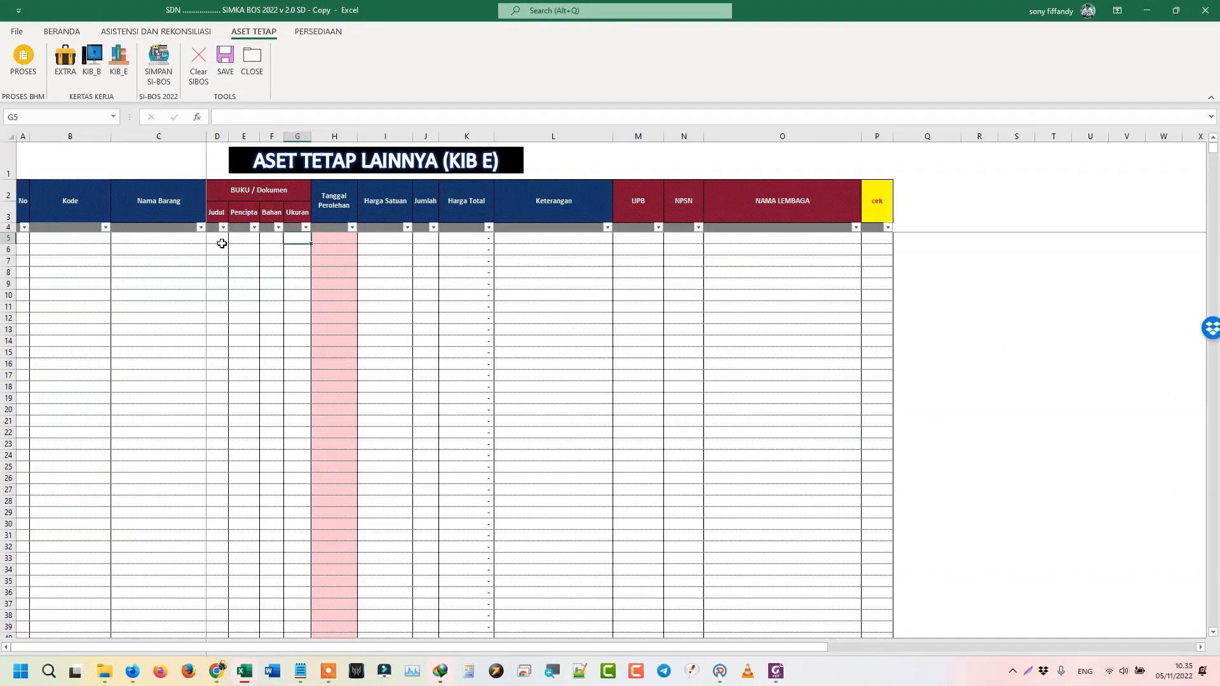
# - Inspect the Kode cells B5–B12 on the empty KIB E sheet and bring up the PERSEDIAAN commands
pyautogui.click(150, 238)
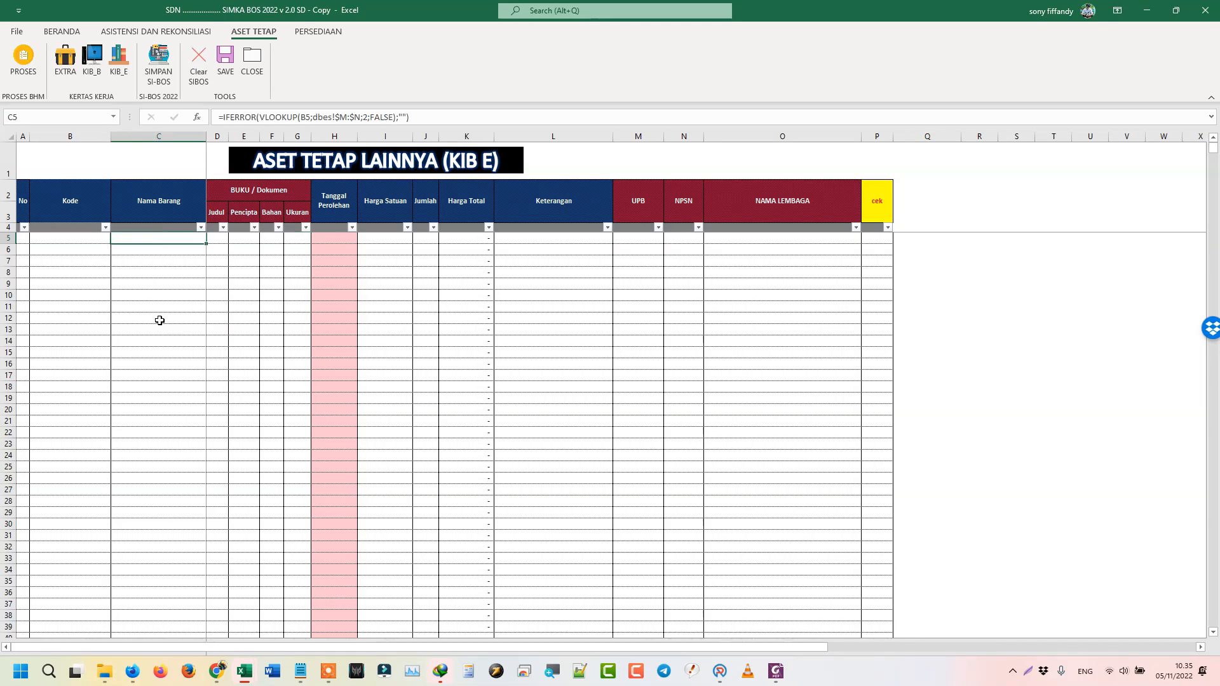
pyautogui.click(83, 242)
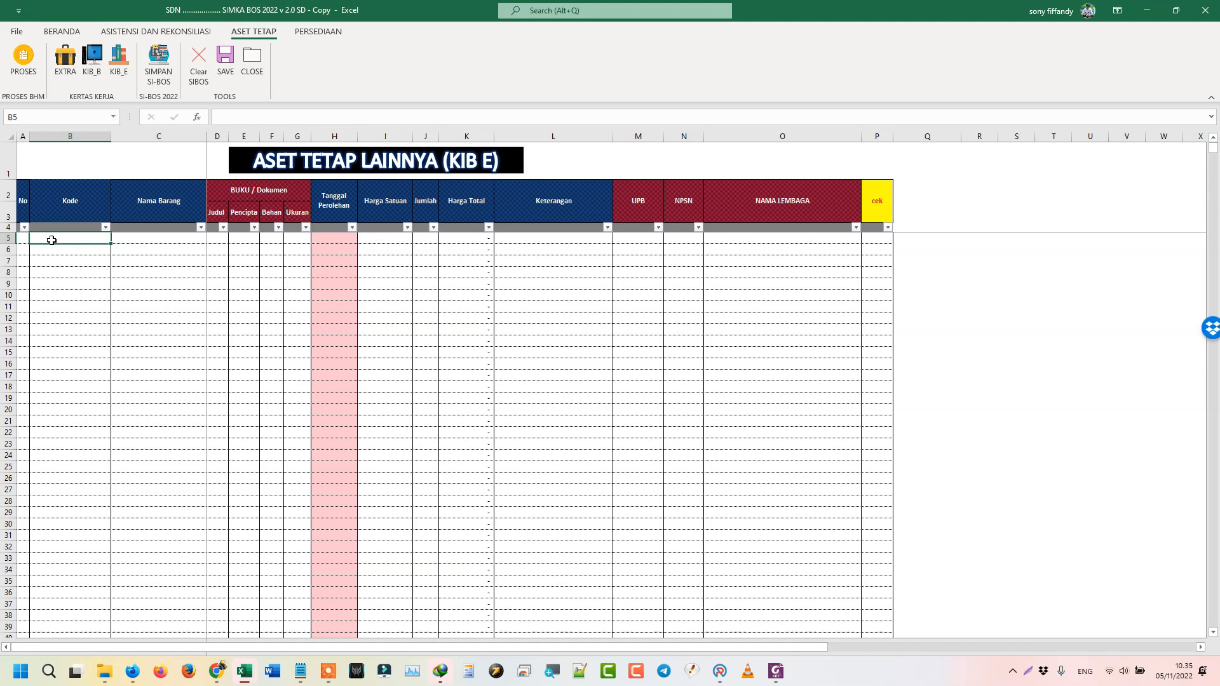
pyautogui.moveTo(53, 240); pyautogui.dragTo(59, 318)
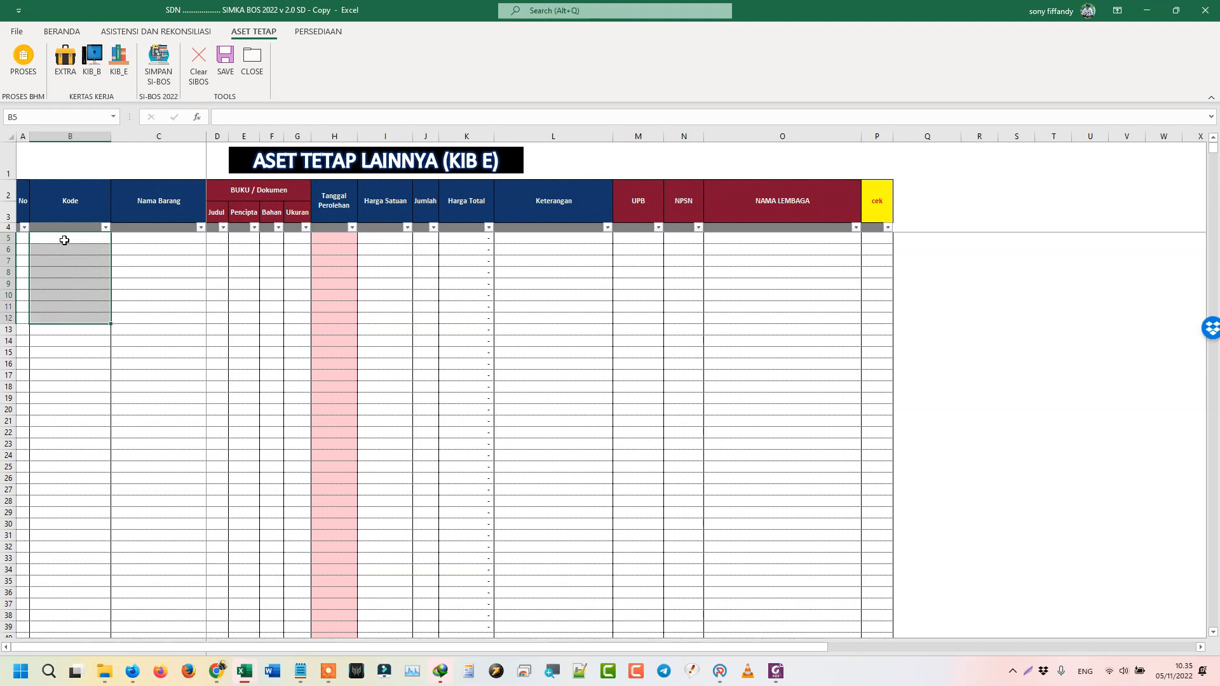
pyautogui.click(64, 240)
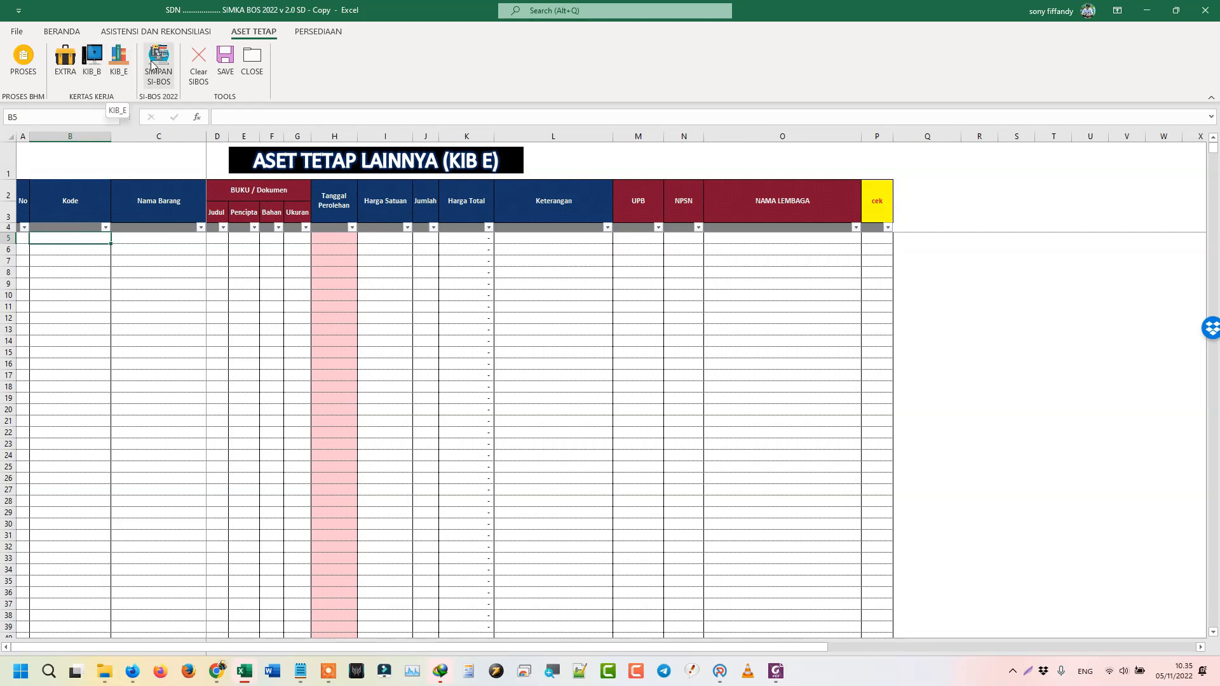
pyautogui.click(322, 32)
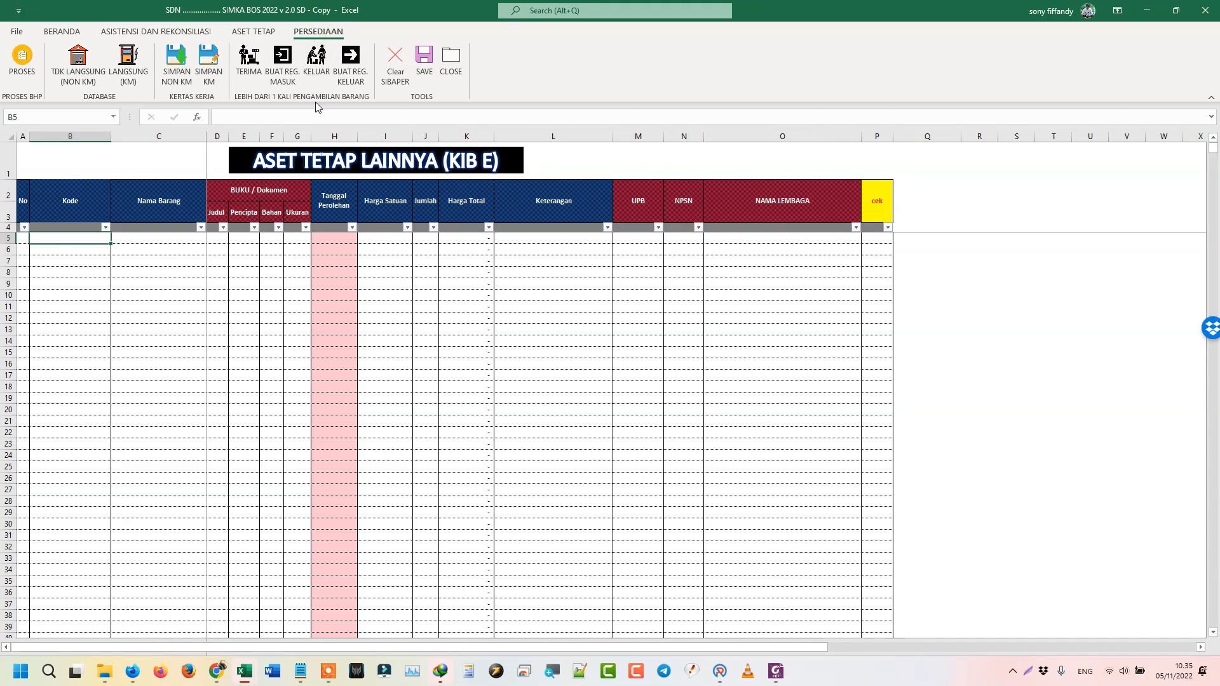
# - Run Proses BHP inventory processing, which returns to the SDN JETIS 3 home sheet
pyautogui.click(33, 75)
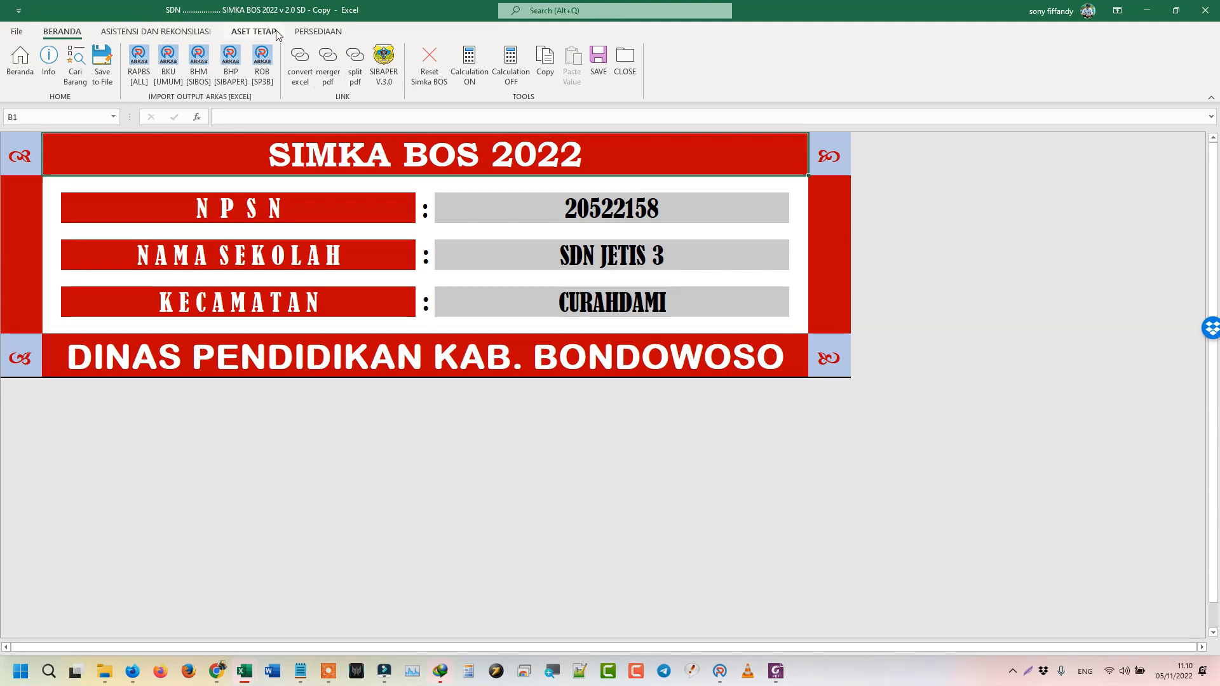
# - From the BERANDA tab, open the HASIL REKONSILIASI SIMKA BOS V.2.0 results via Info
pyautogui.click(318, 31)
pyautogui.click(59, 32)
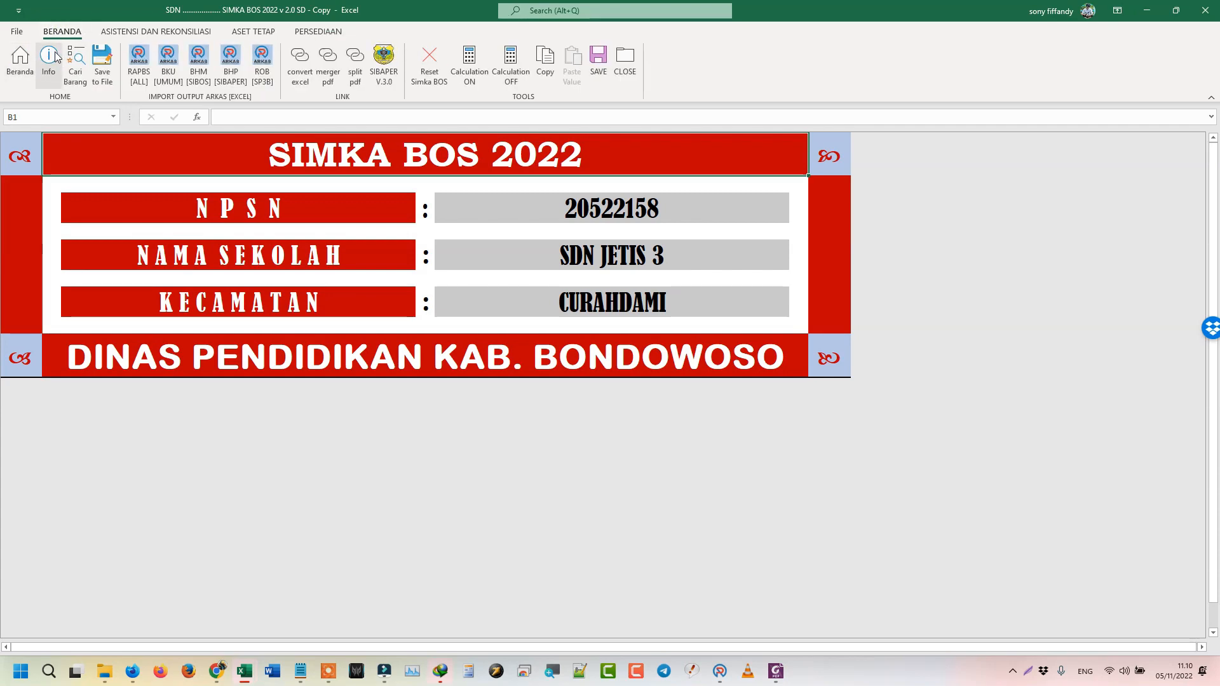
pyautogui.click(50, 56)
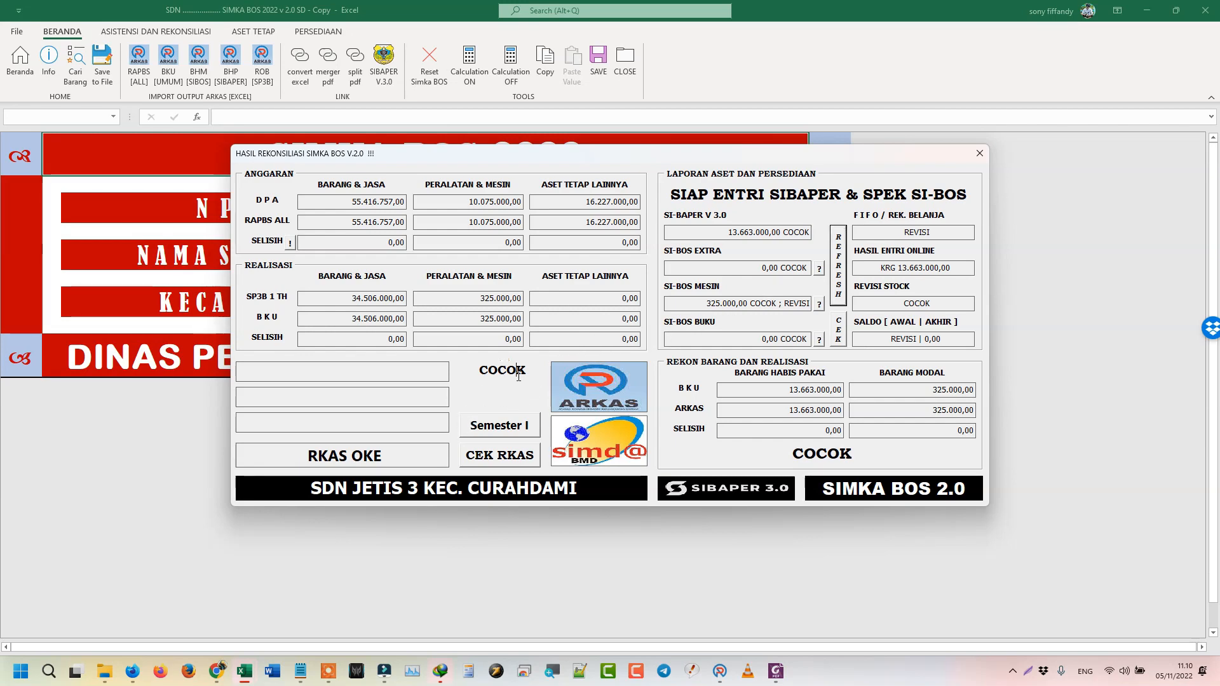
# - Check the RKAS OKE and COCOK statuses, then review Semester I figures: SP3B 34.831.000,00, zero surplus/deficit
pyautogui.moveTo(383, 456); pyautogui.dragTo(307, 455)
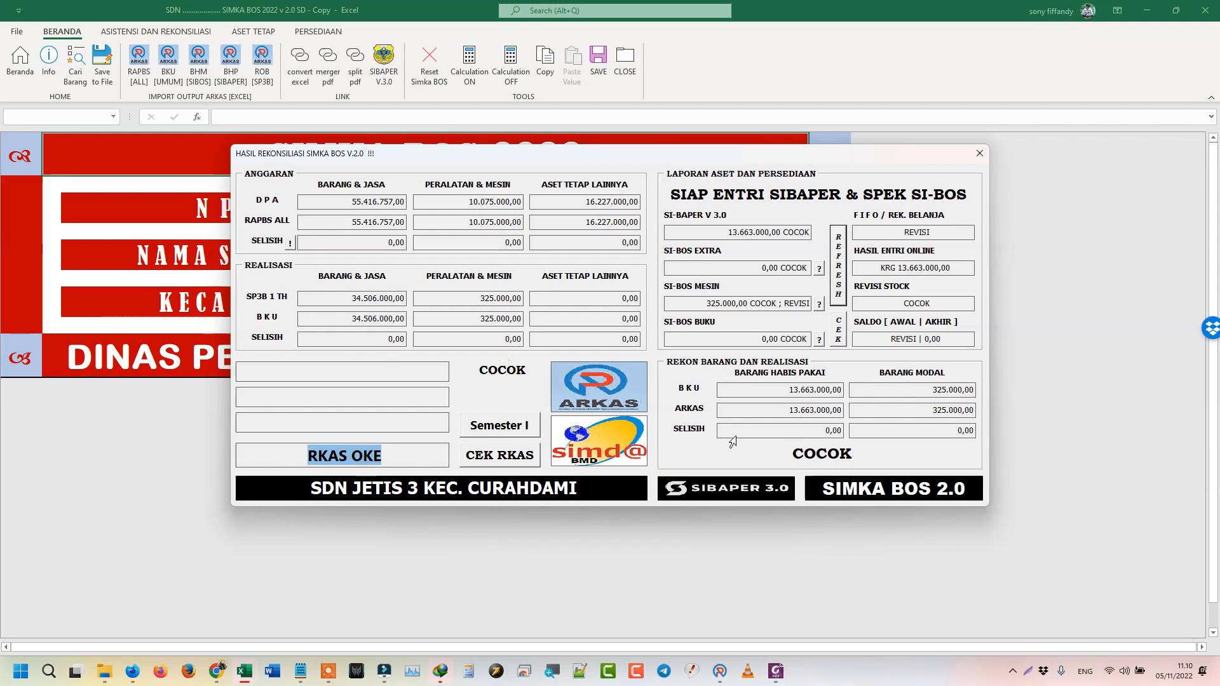
pyautogui.doubleClick(833, 455)
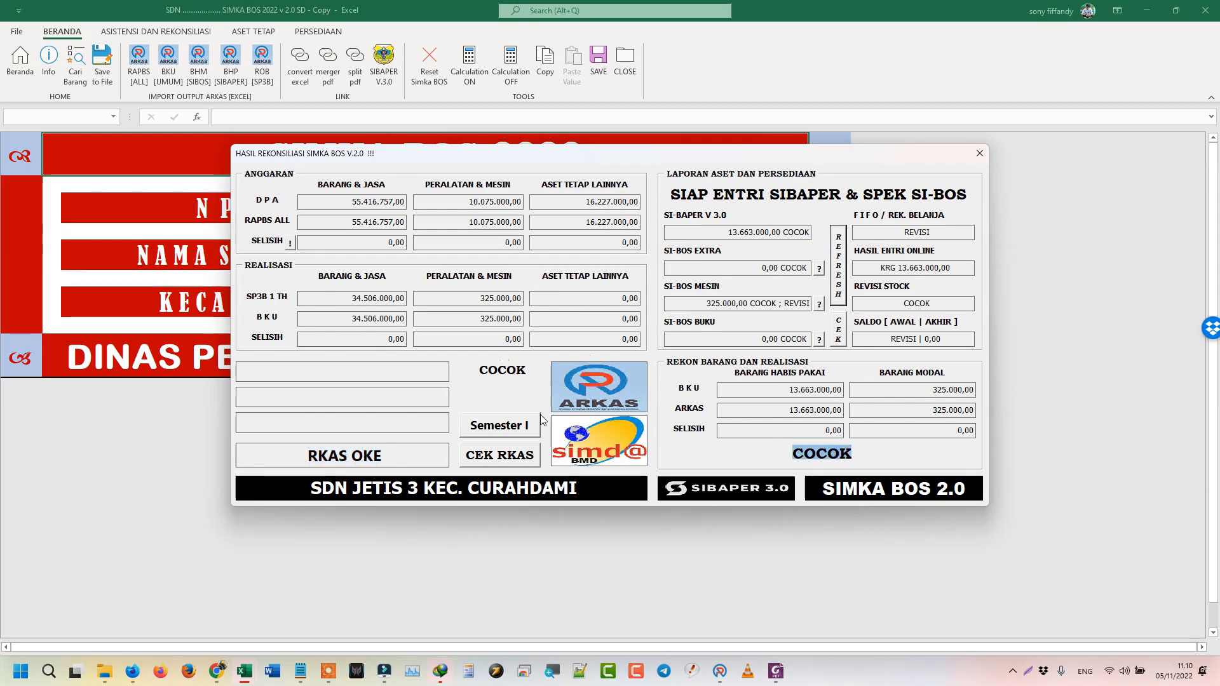
pyautogui.click(502, 435)
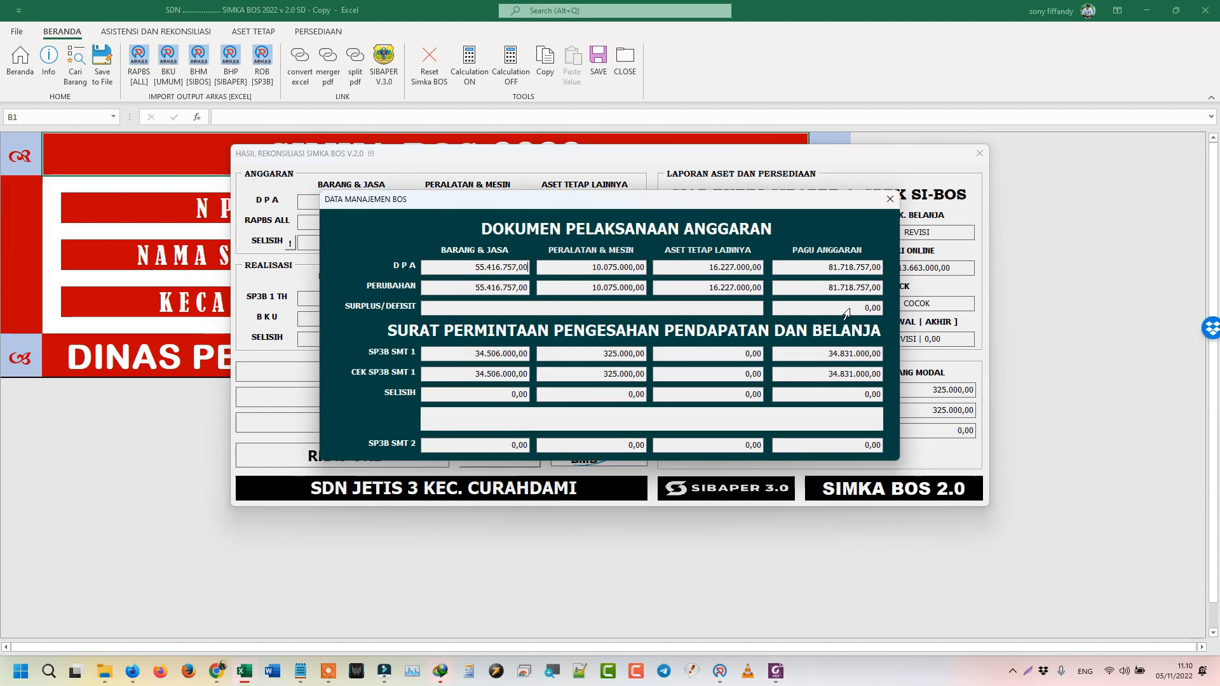
pyautogui.click(831, 310)
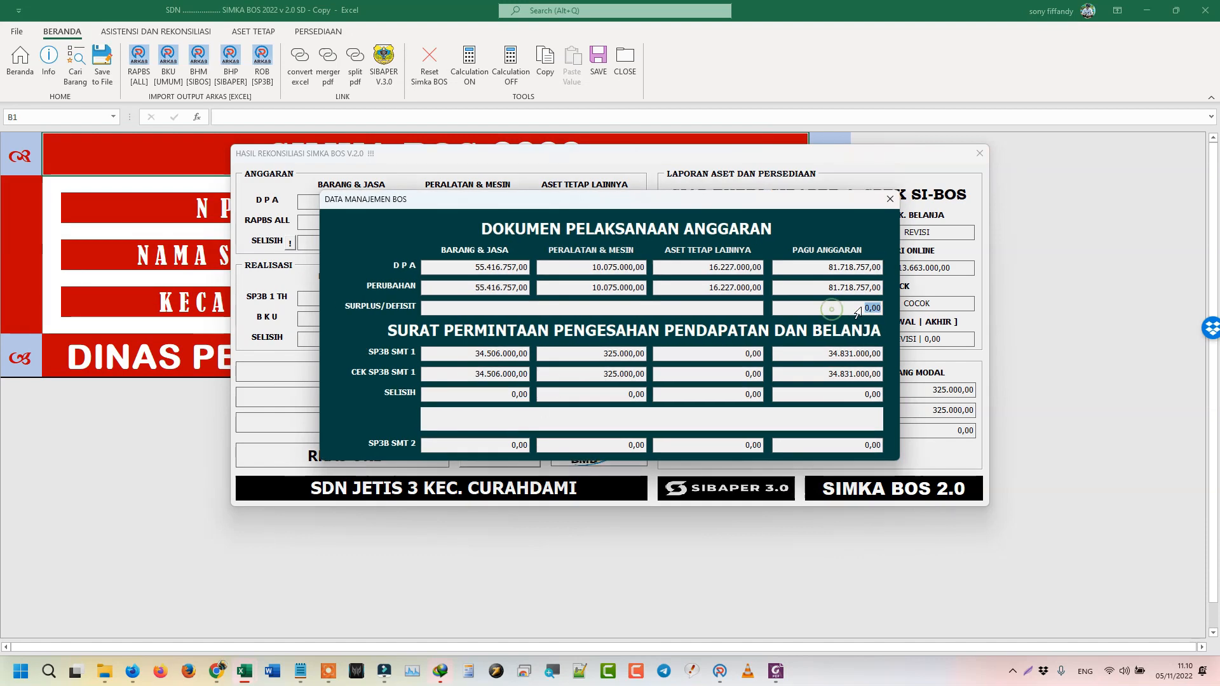
pyautogui.click(444, 422)
pyautogui.click(891, 200)
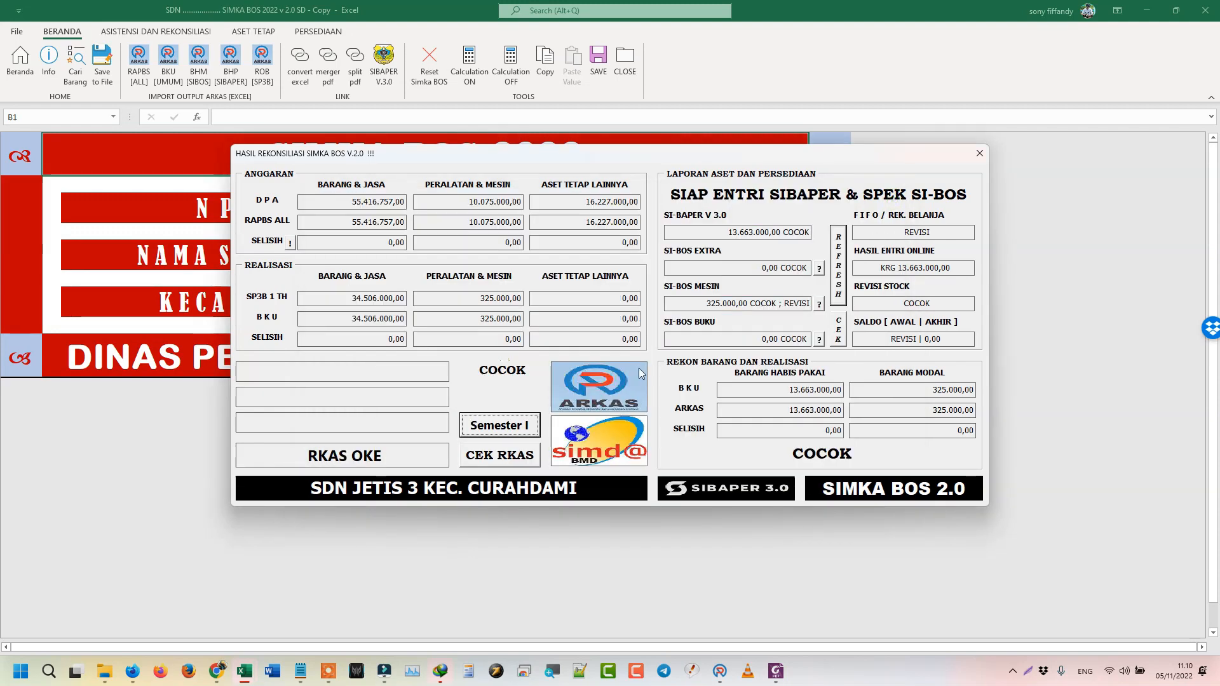